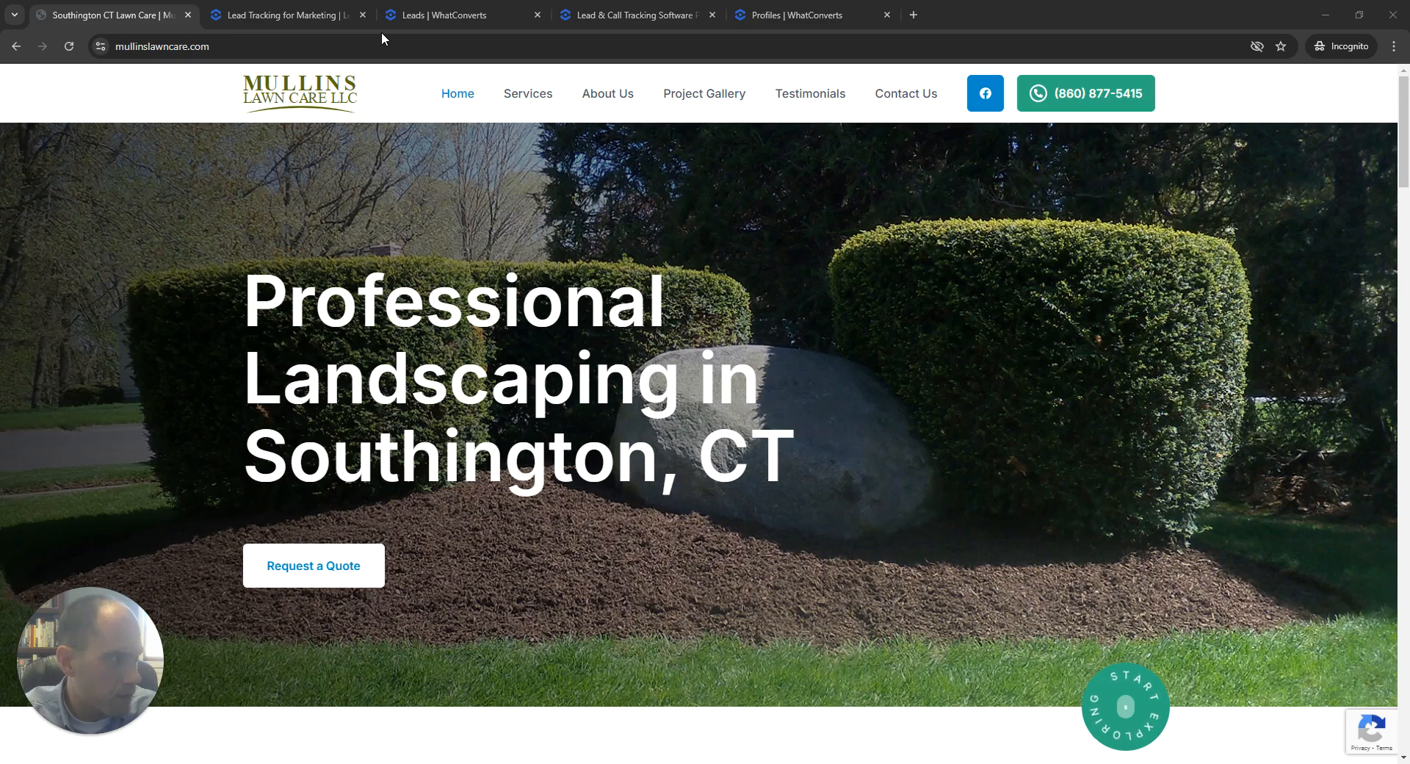
- Review the WhatConverts home page and the web form lead's overview and lead analysis
click(316, 6)
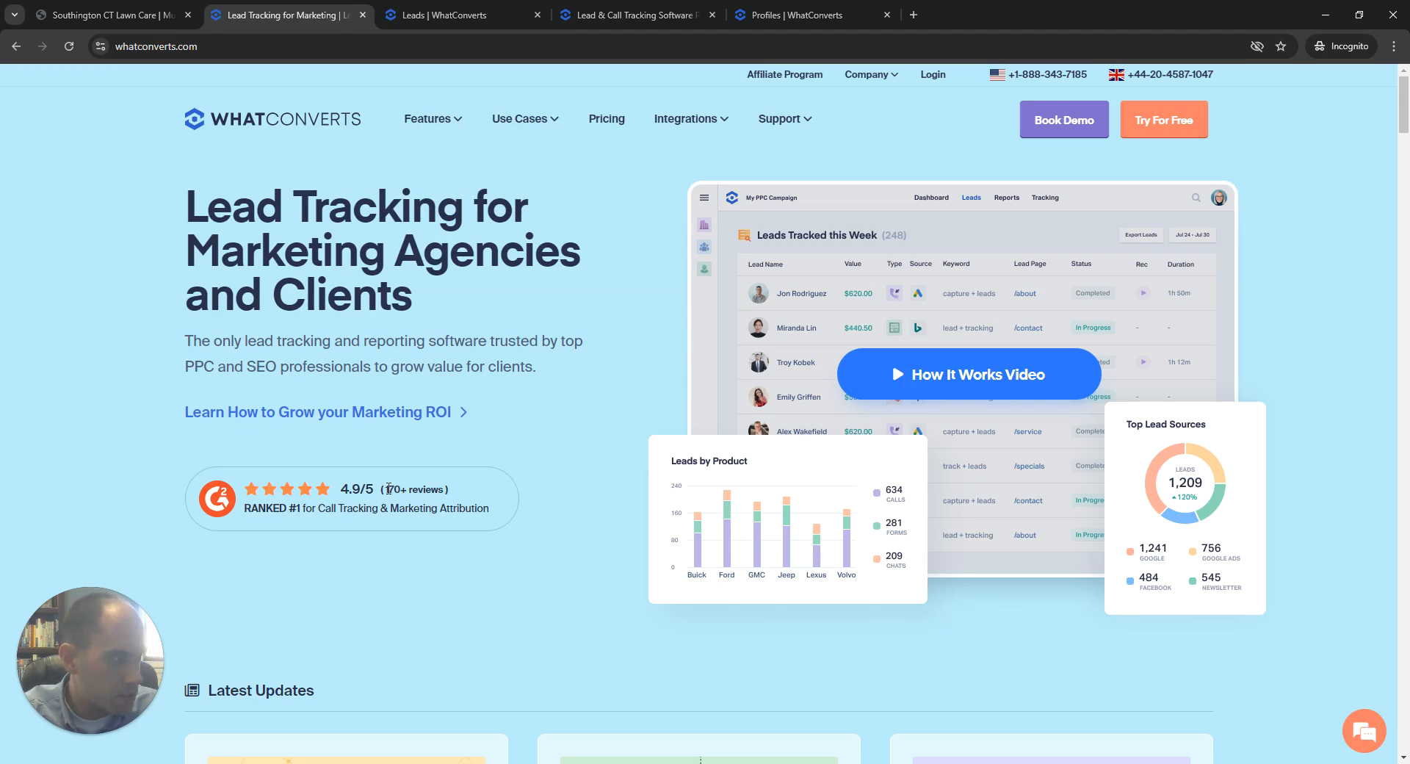
click(463, 15)
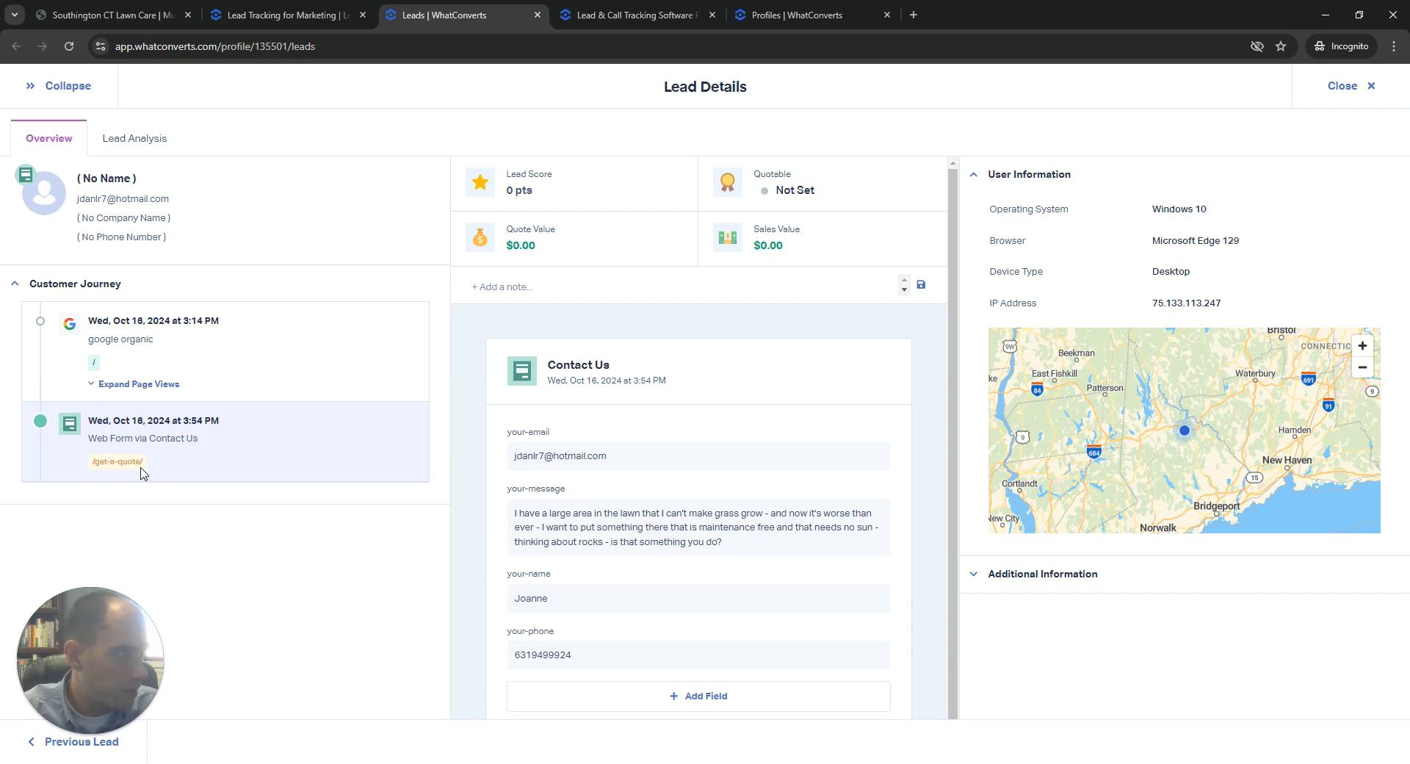
click(137, 133)
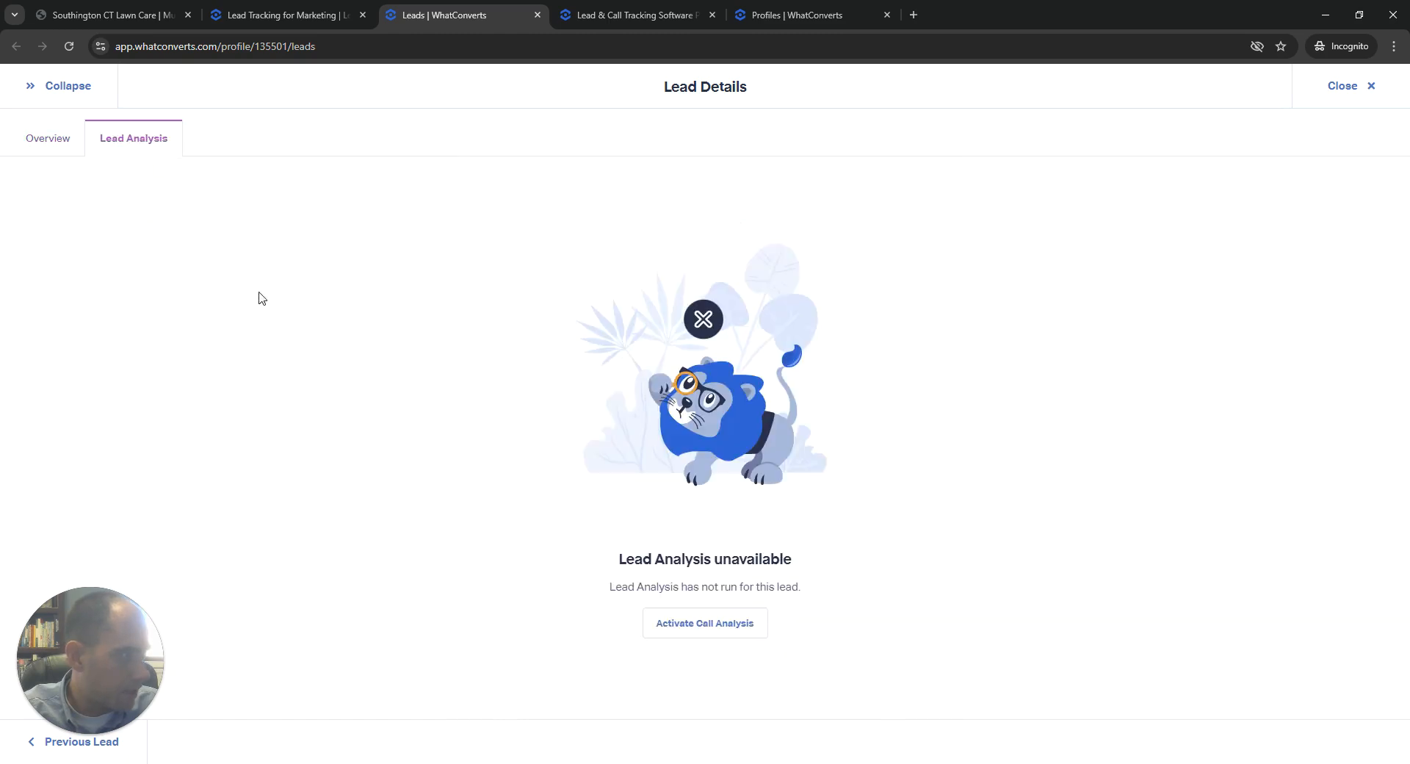
click(51, 141)
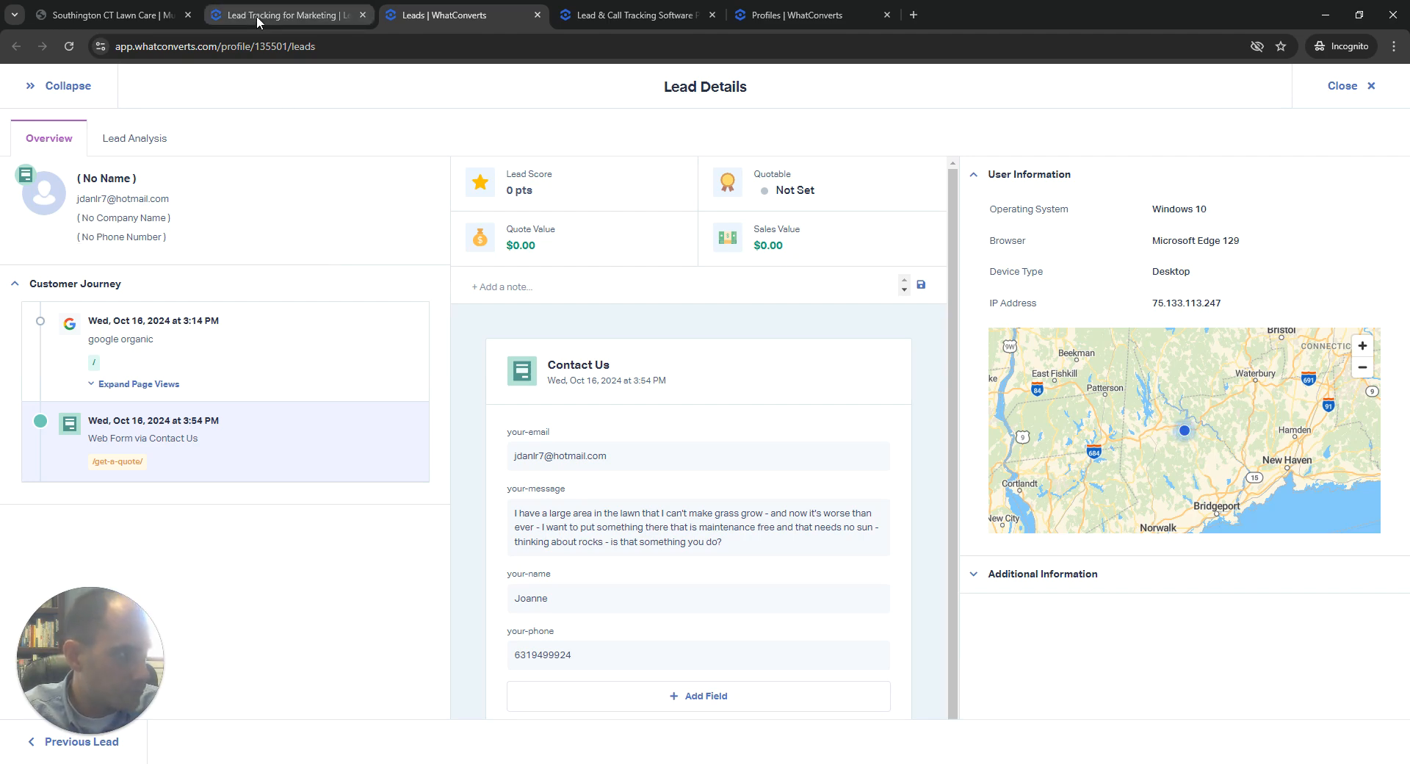
- Examine the WhatConverts plan prices and the feature comparison table on the pricing page
click(613, 11)
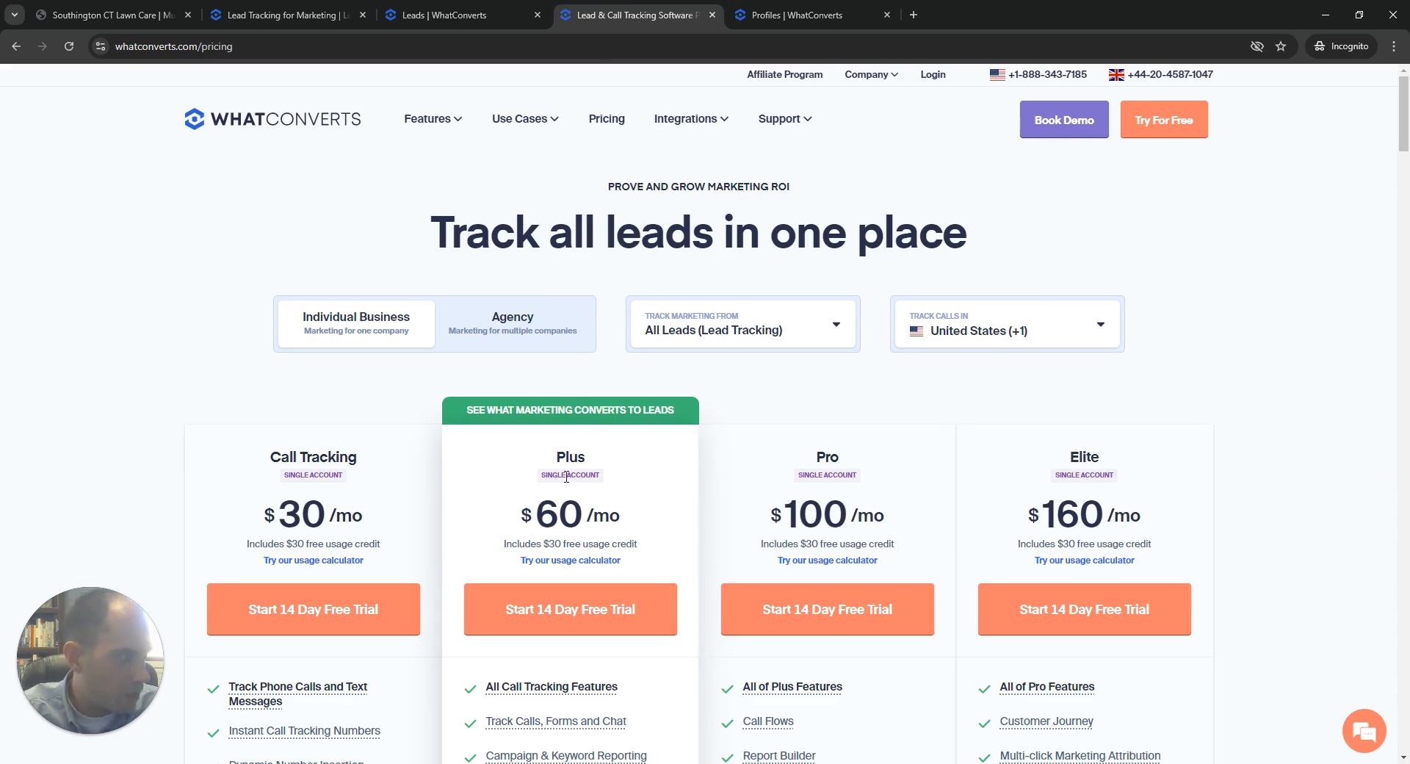
scroll(565, 466, down, 7)
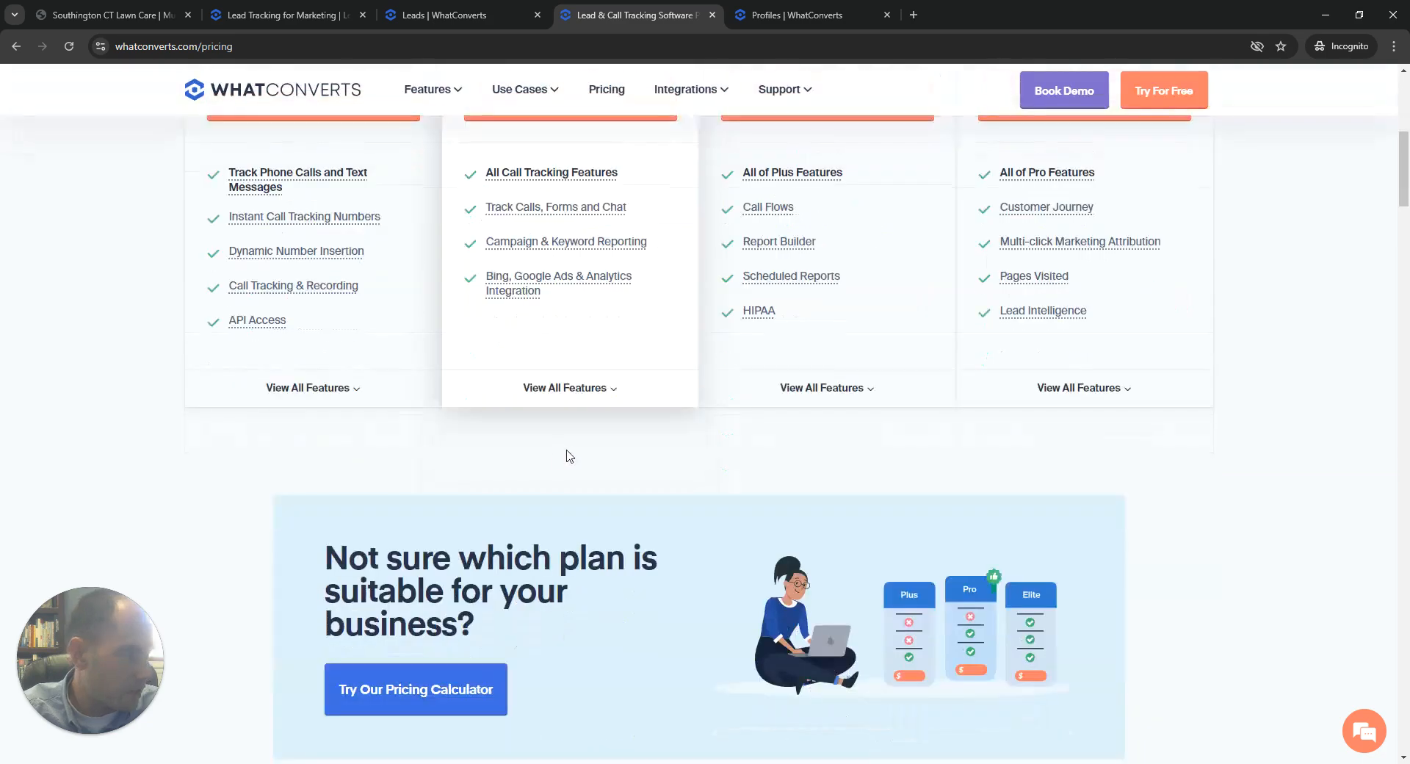
scroll(569, 449, up, 7)
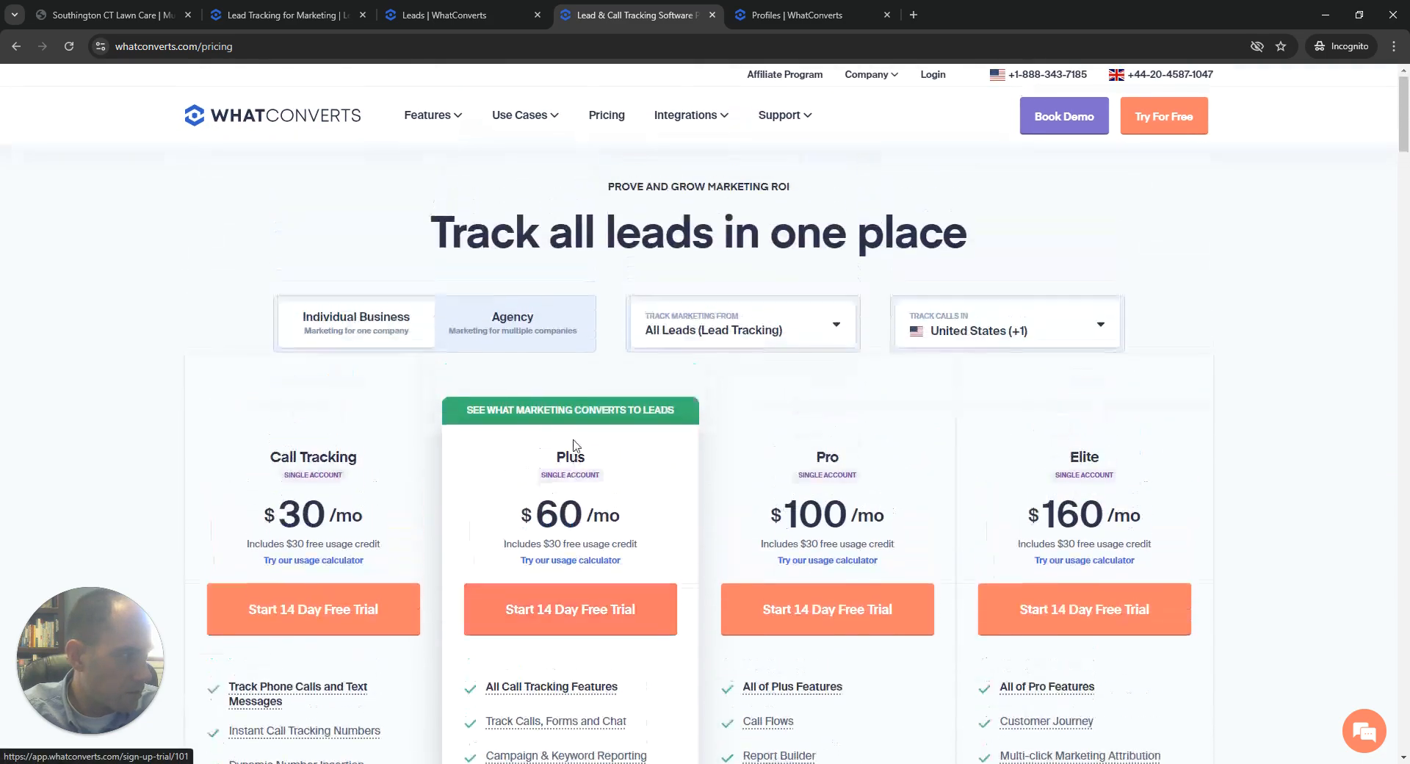
scroll(575, 444, down, 15)
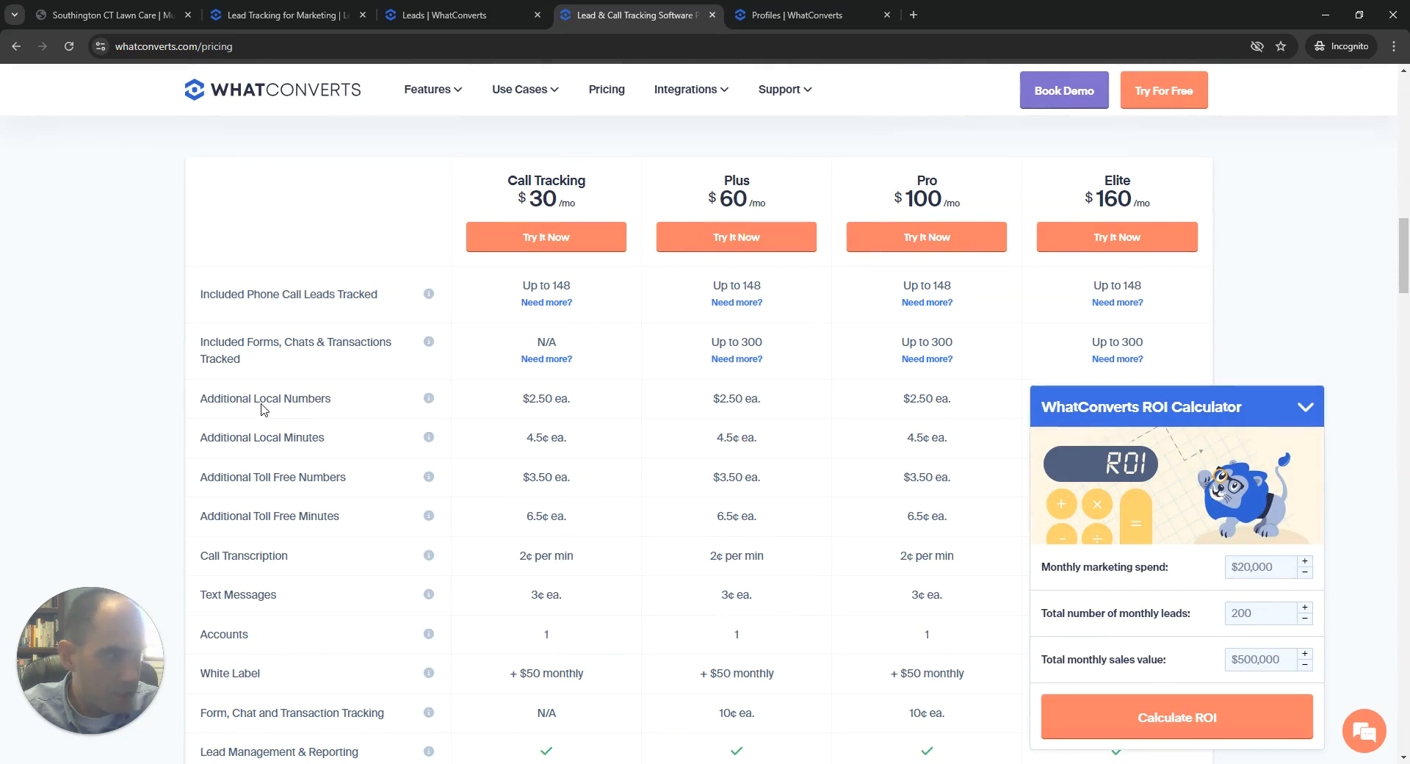
- Open the free trial sign-up form from the WhatConverts home page
click(107, 9)
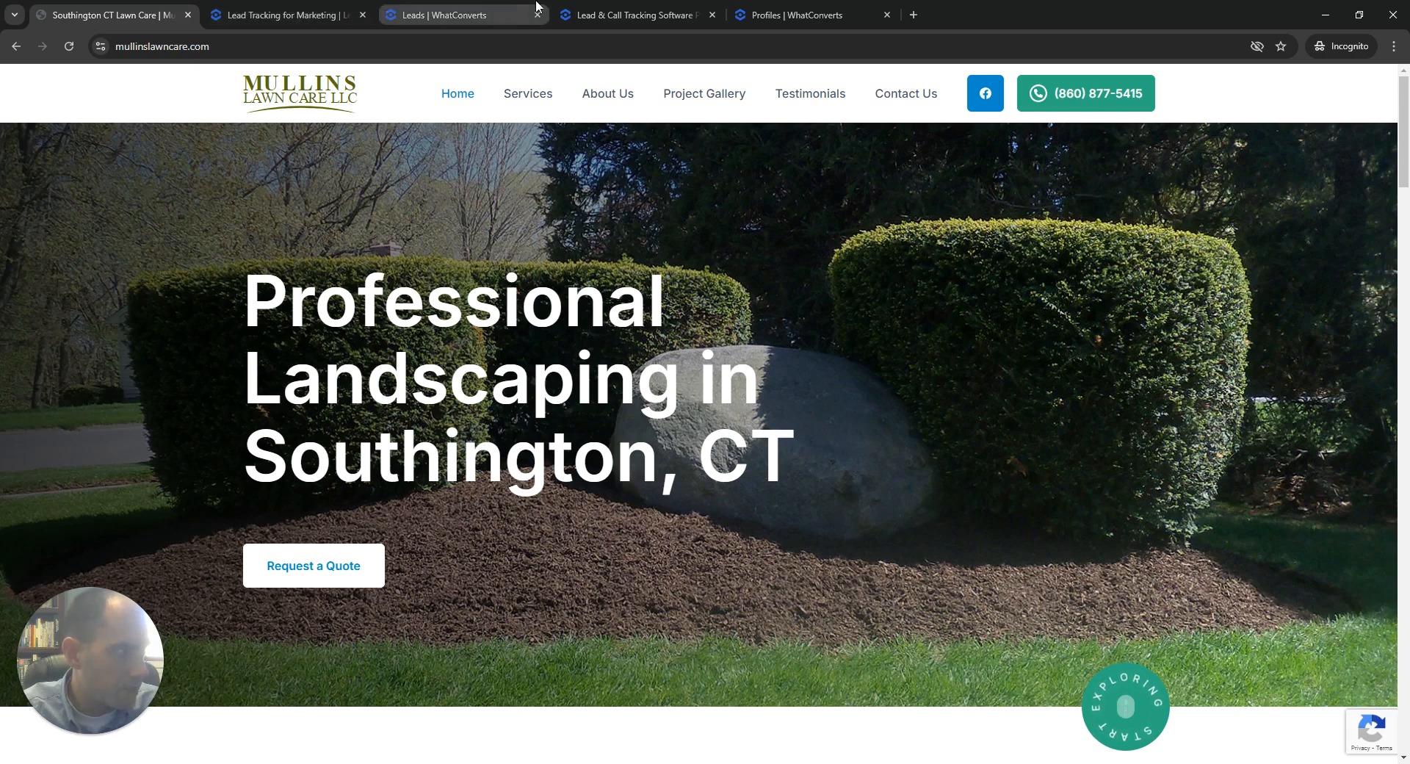
click(623, 9)
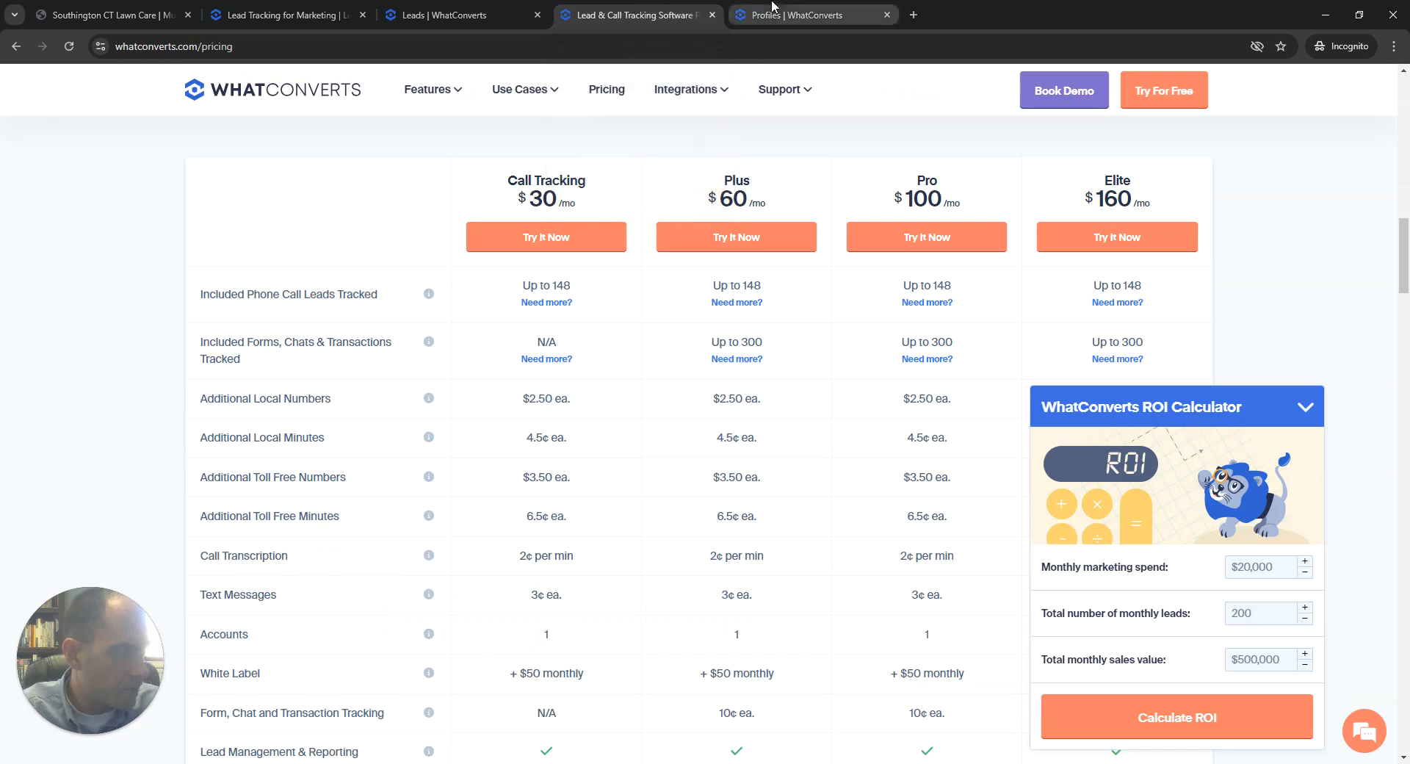
click(793, 15)
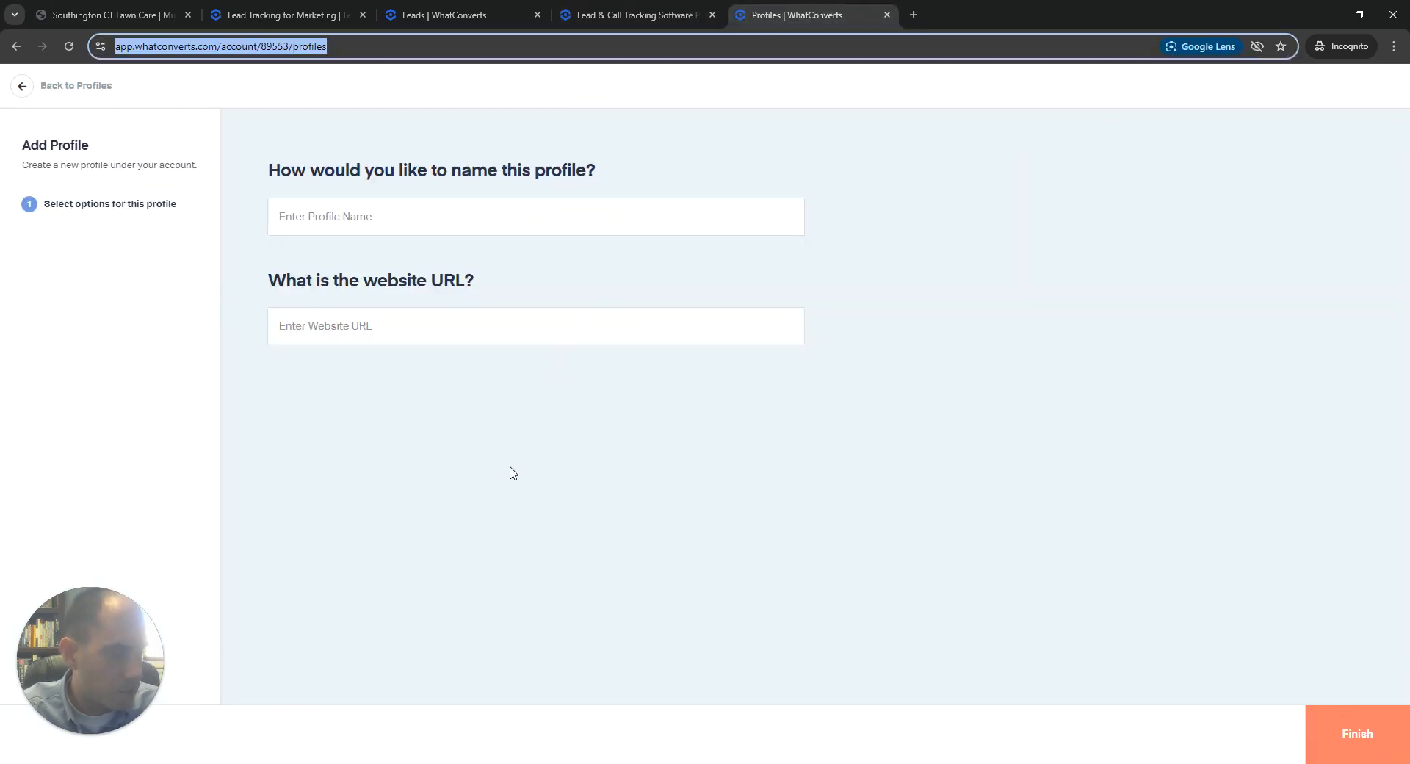
click(460, 13)
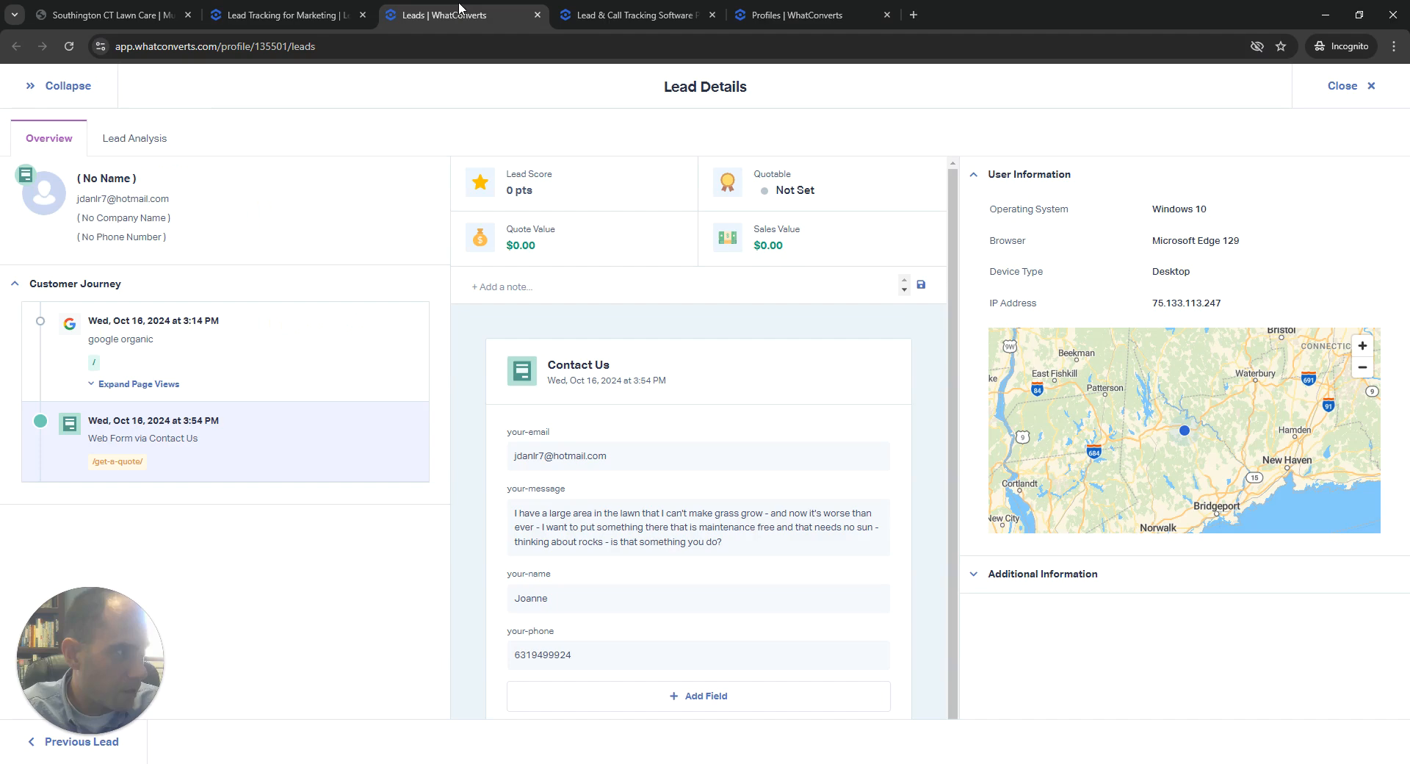
click(286, 15)
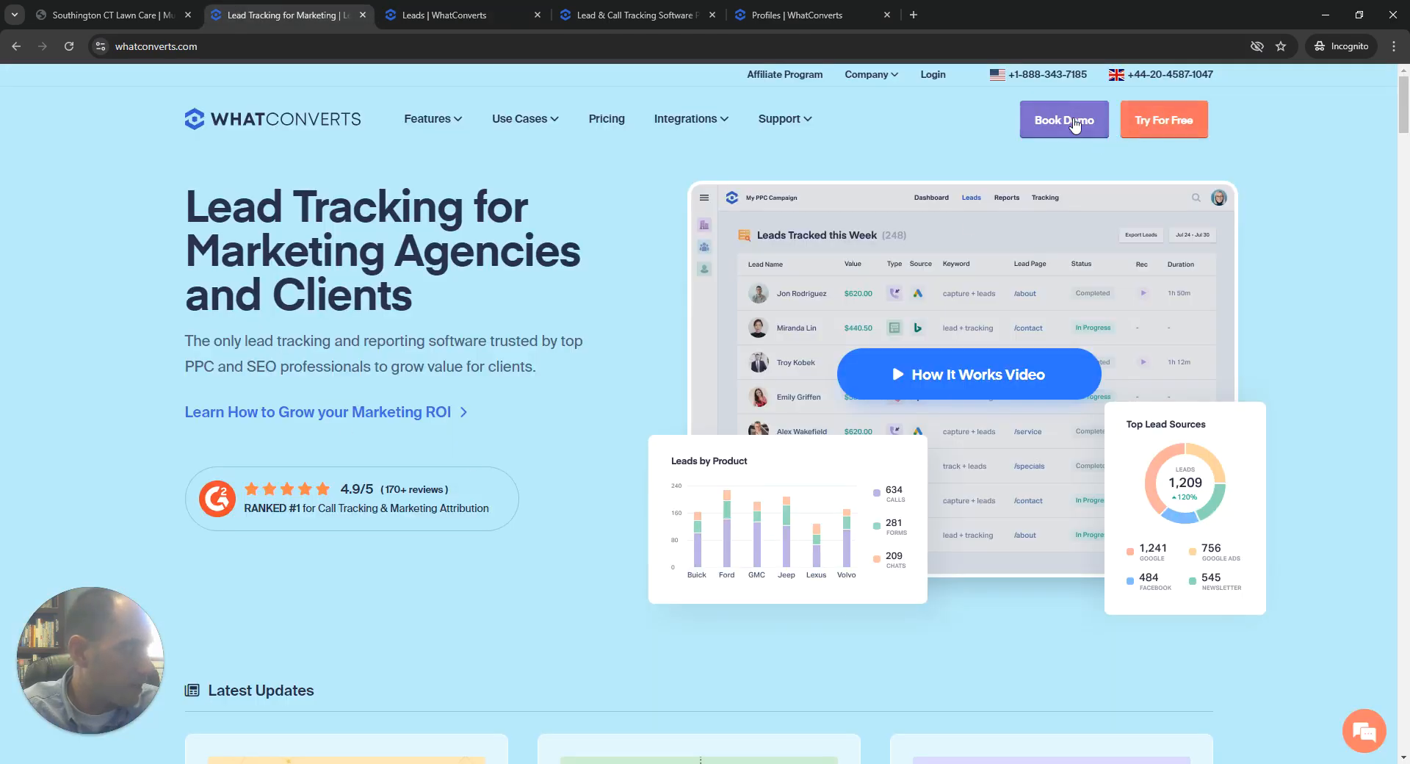
click(1184, 121)
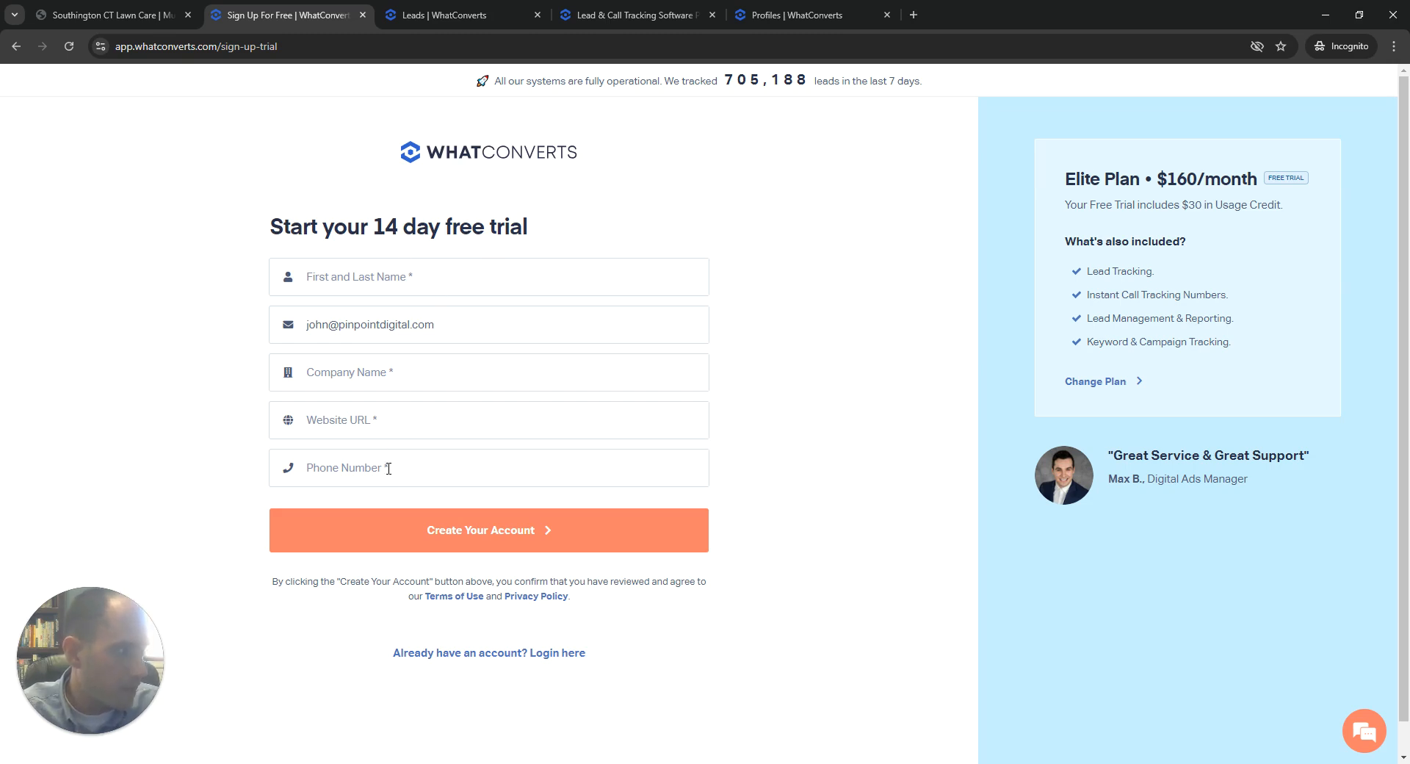
- Name the new WhatConverts profile Mullins Lawn Care
click(432, 12)
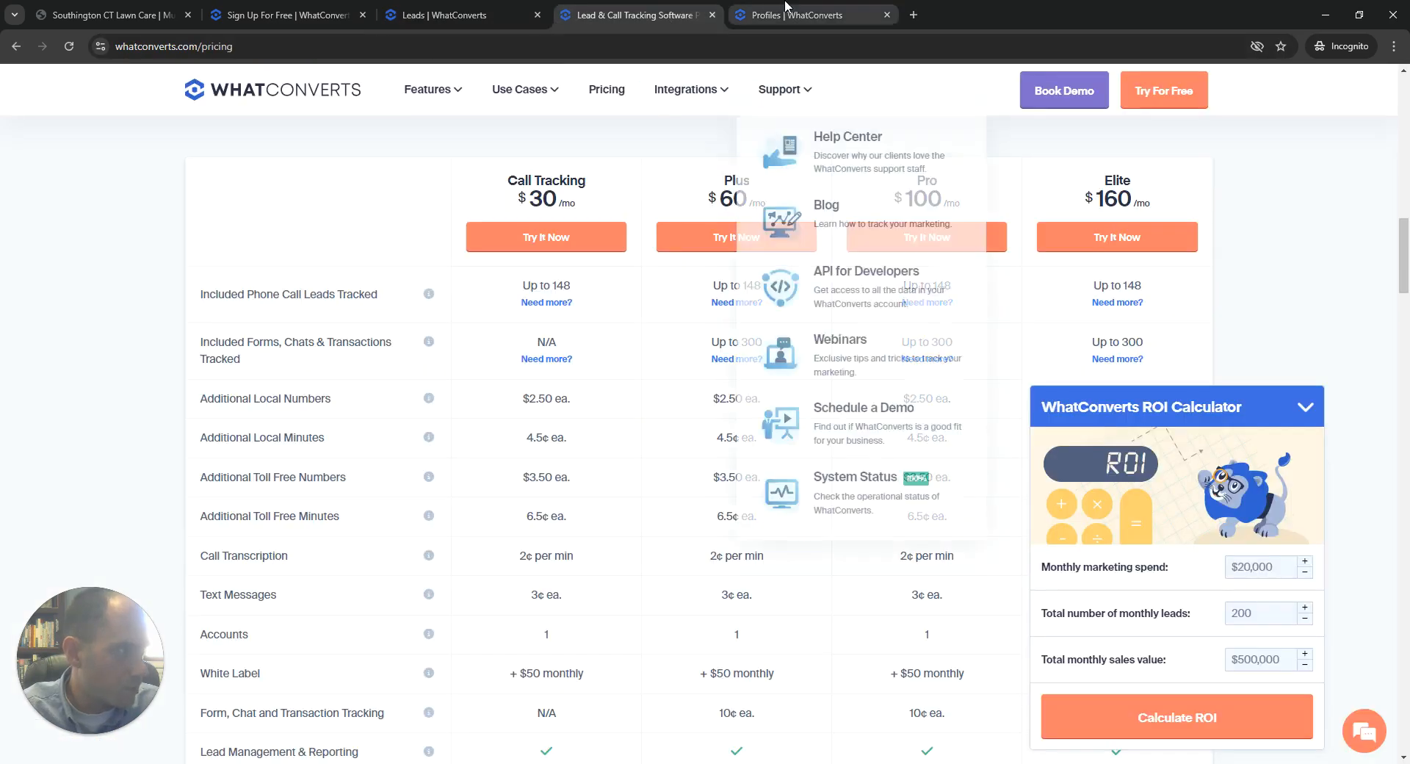
click(786, 15)
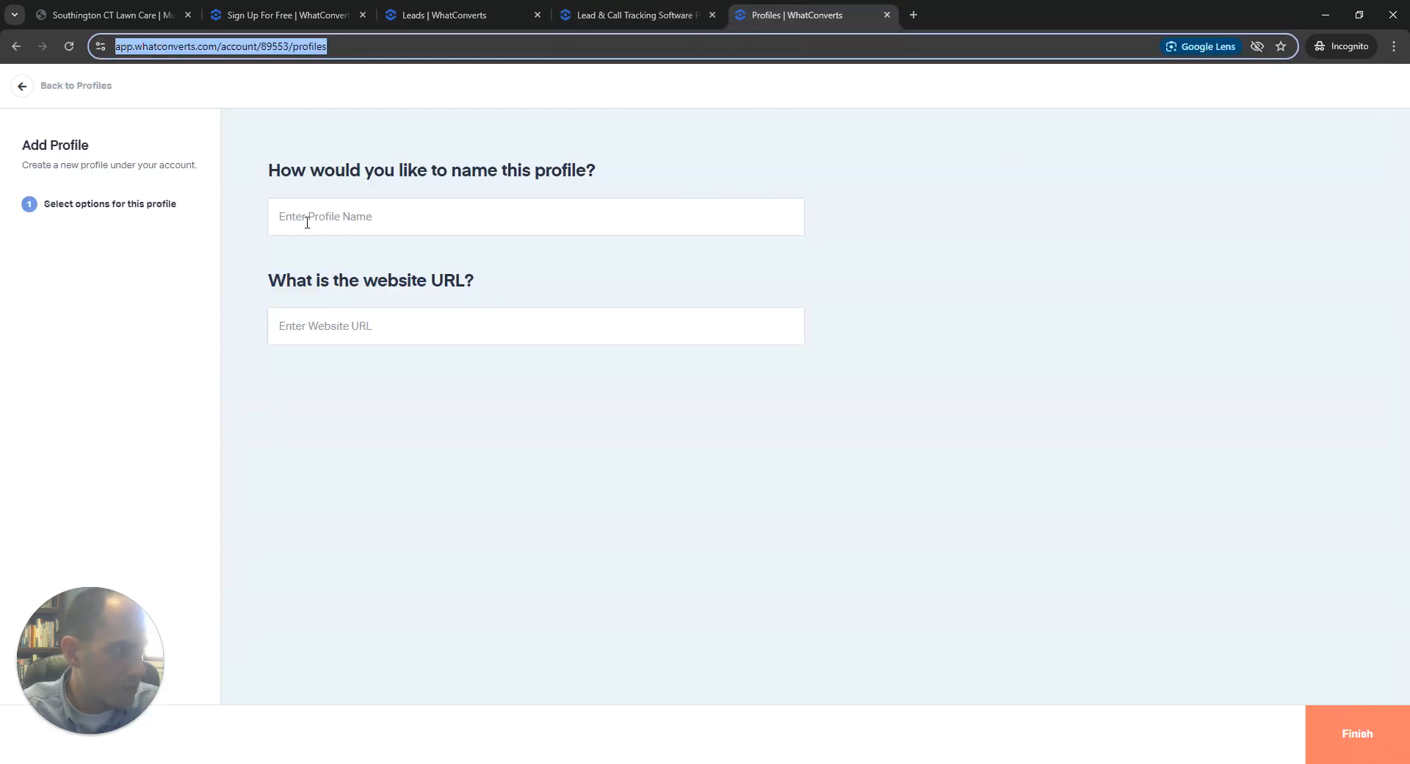
click(110, 15)
click(830, 14)
click(467, 200)
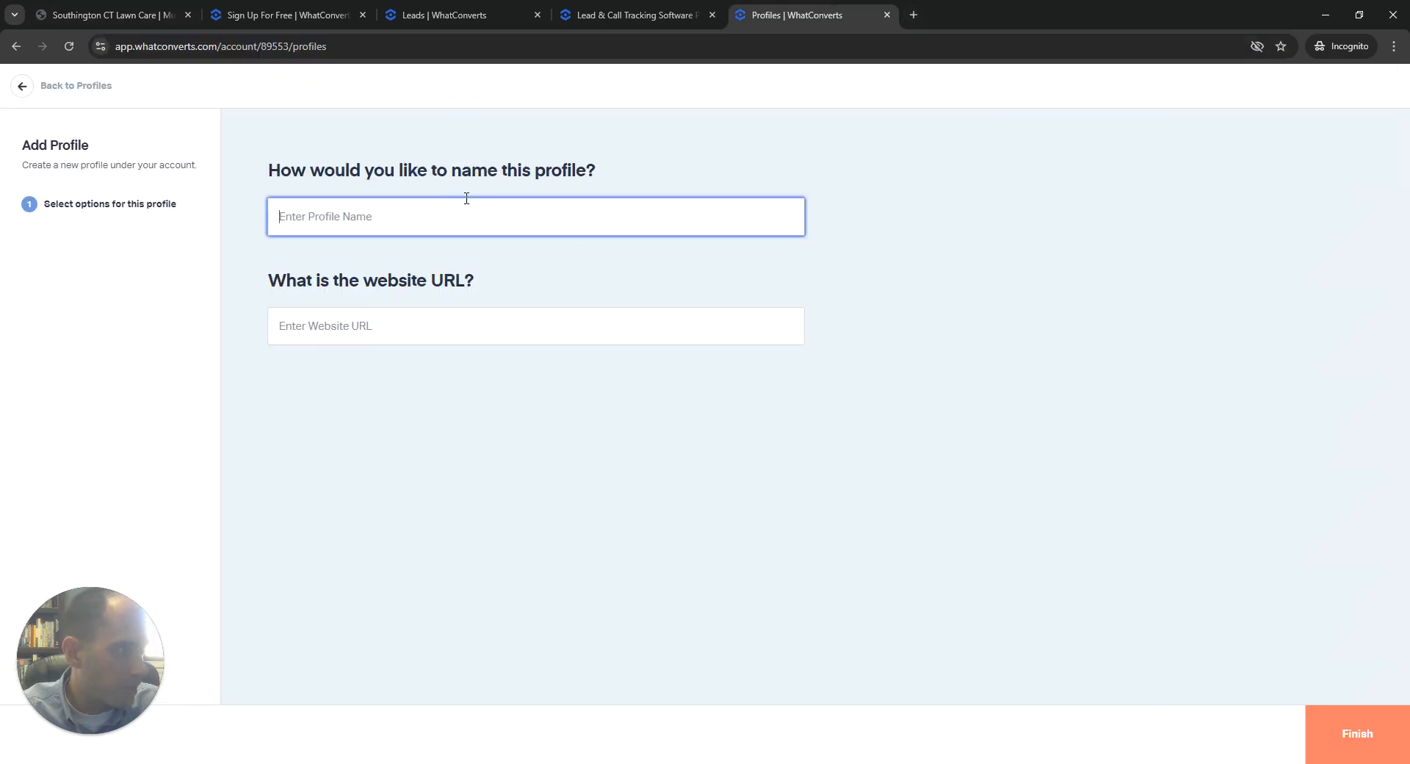
text(Mullins Lawn Care)
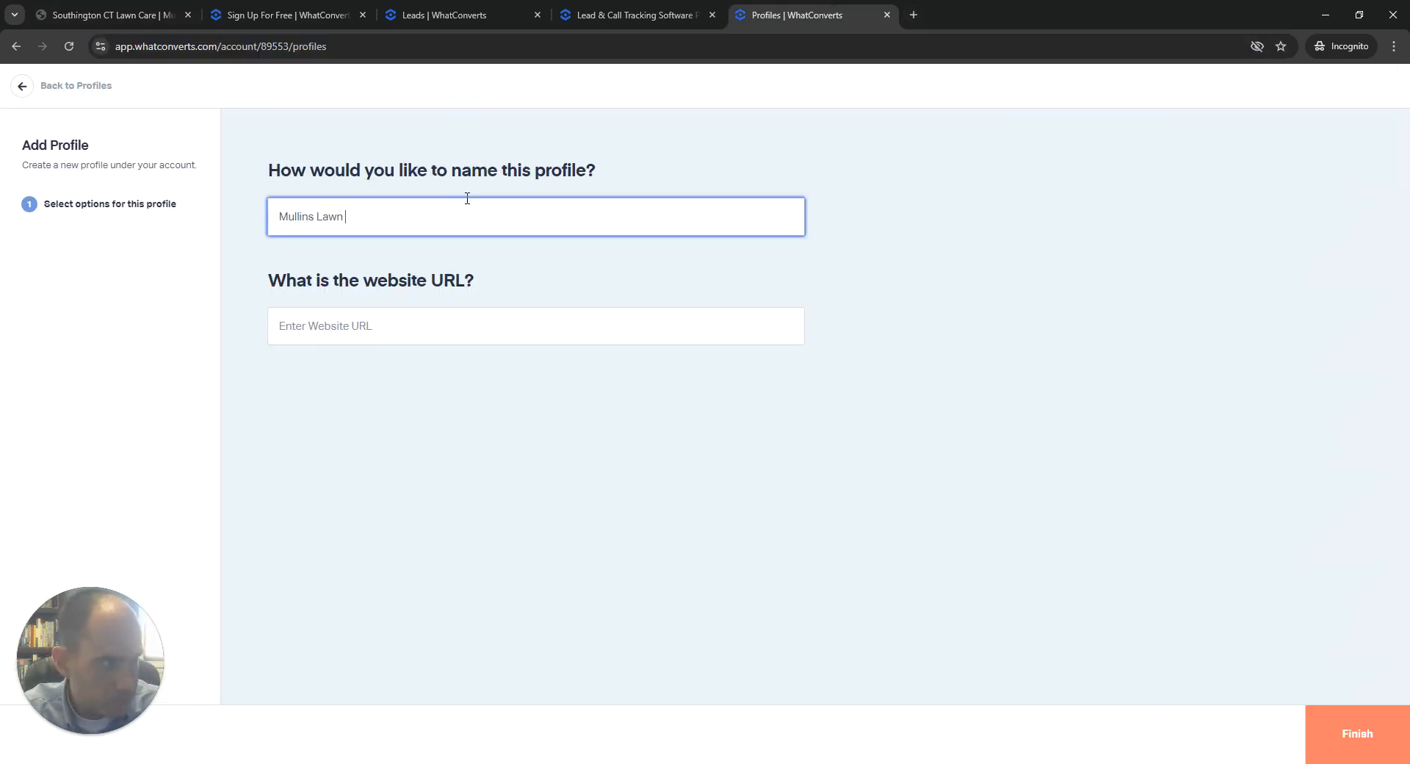
- Copy the lawn care site's address, mullinslawncare.com, into the profile's website URL and finish creating the profile
click(422, 339)
click(110, 14)
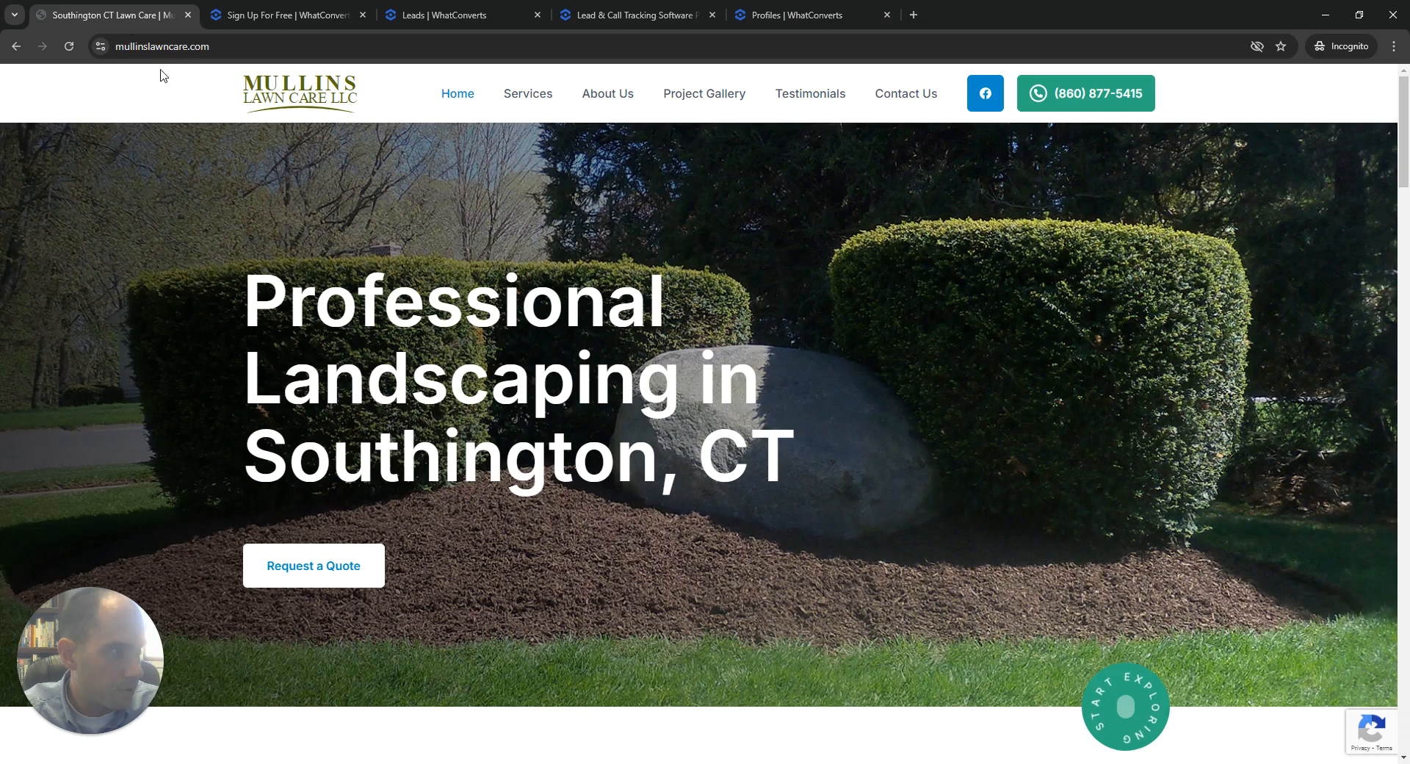
click(176, 46)
key(ctrl+c)
click(781, 9)
key(ctrl+v)
click(1358, 737)
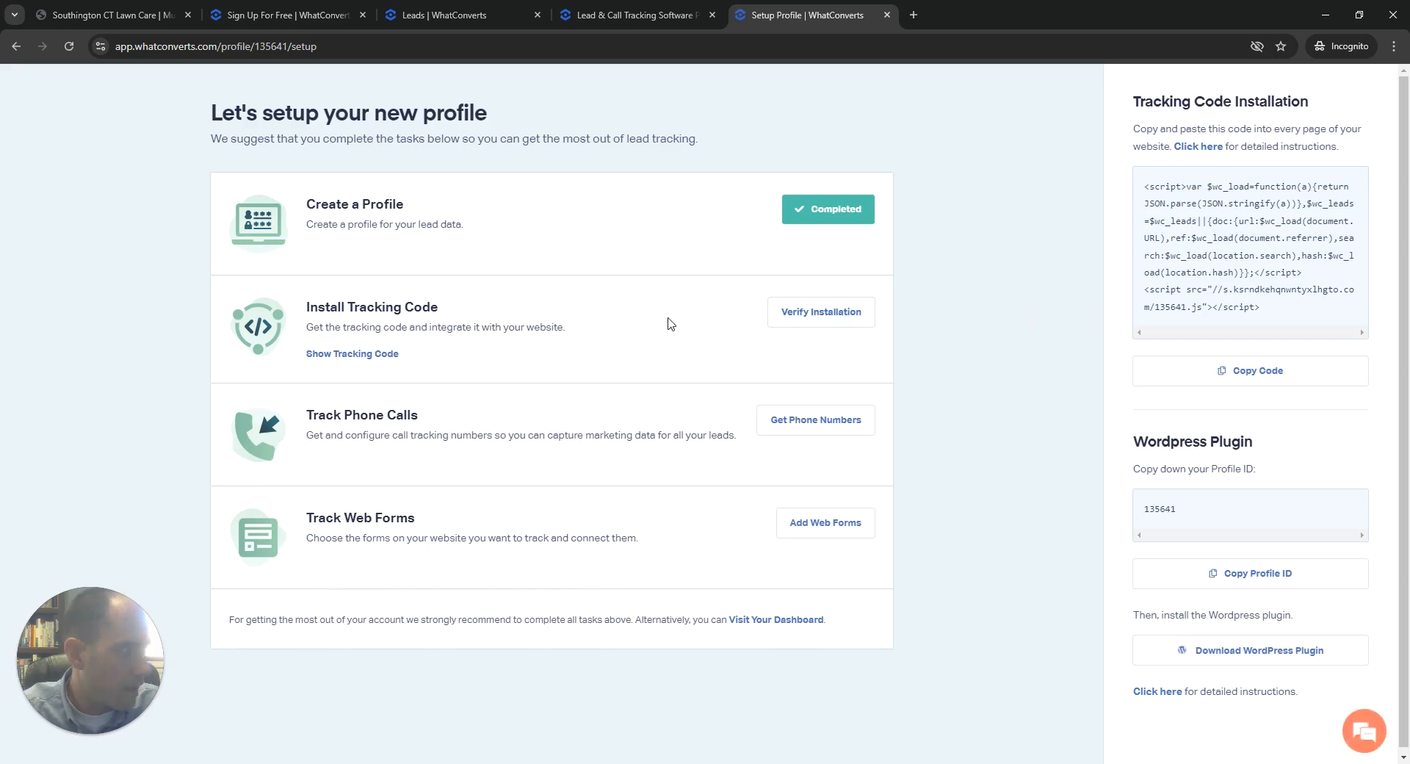
- Copy the profile's tracking code and open the lawn care site's WordPress login page at mullinslawncare.com/wp-admin
click(1254, 376)
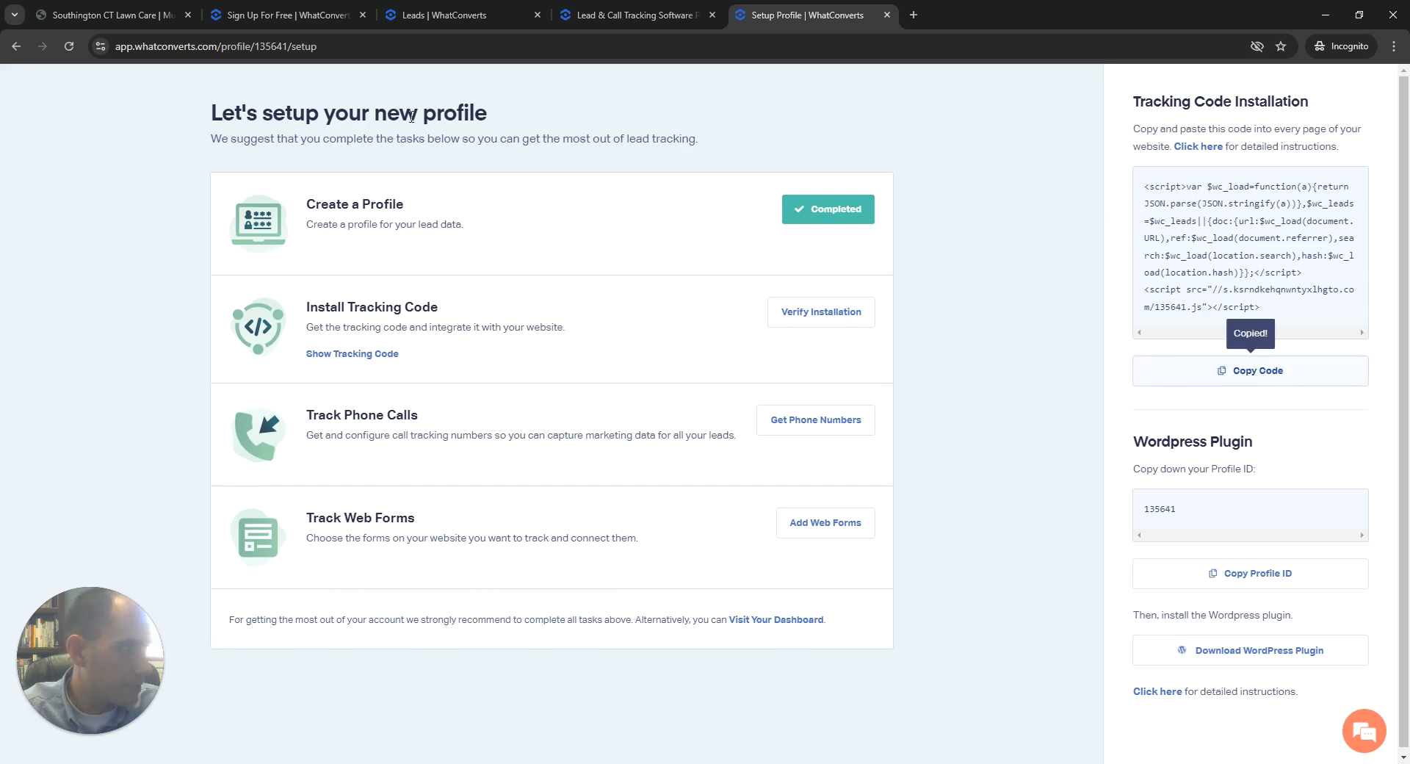
click(110, 15)
click(323, 47)
click(324, 47)
text(/wp-admin)
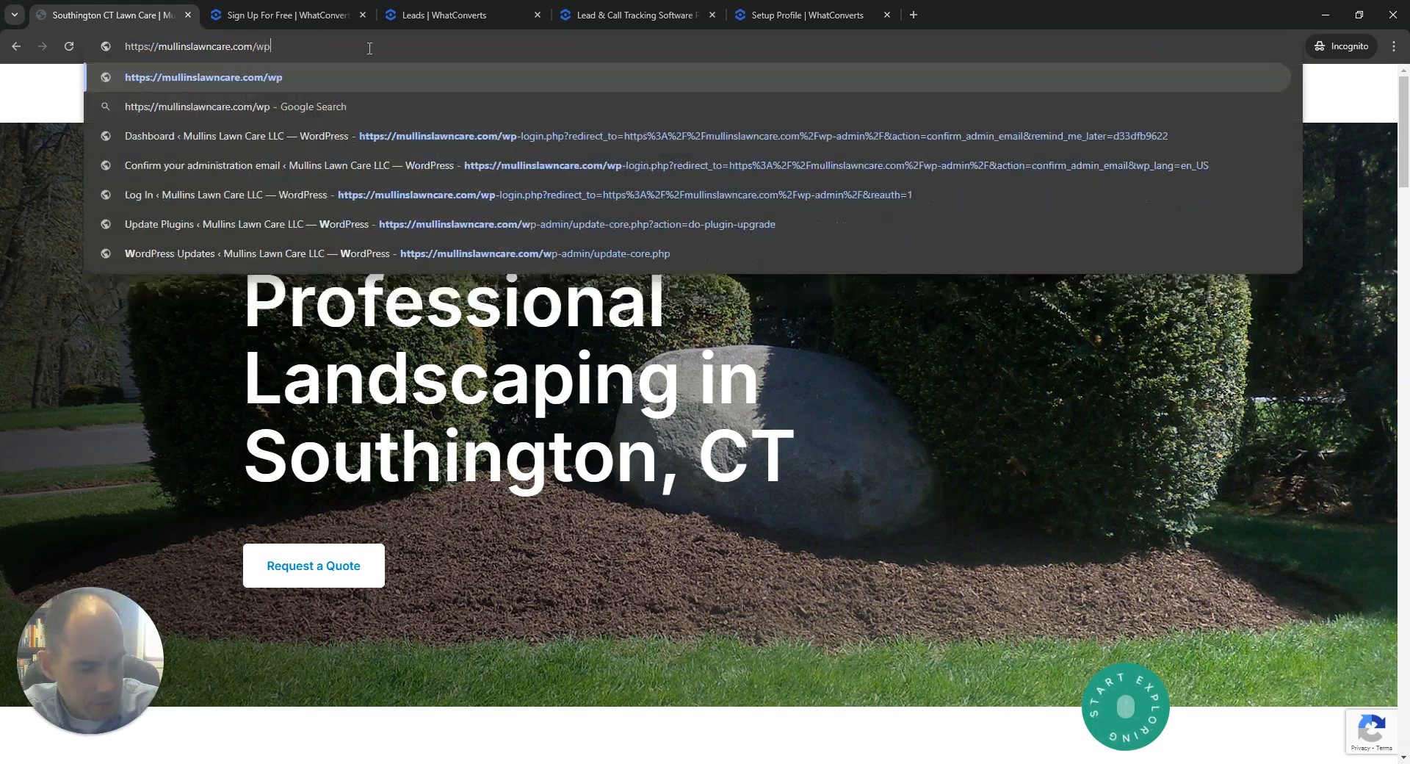
key(Return)
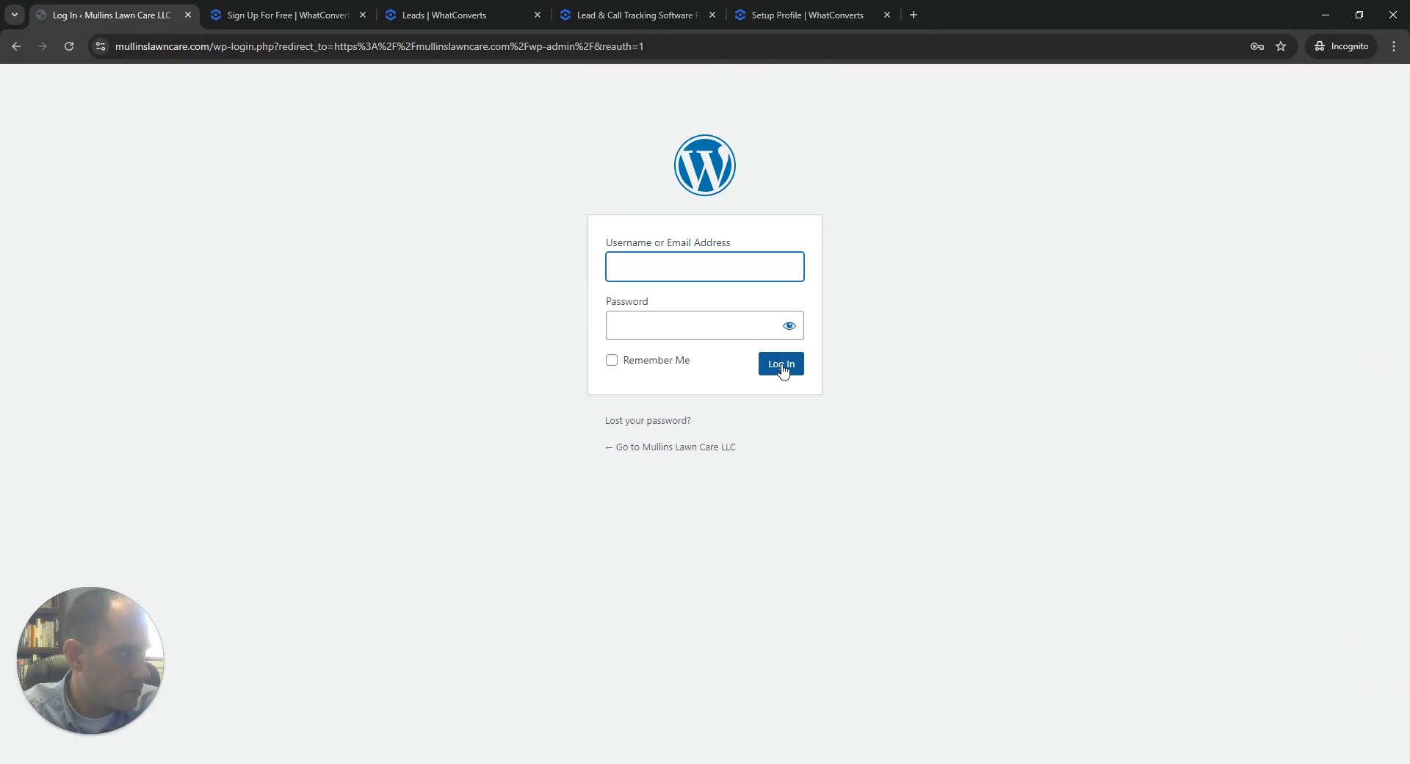
- Log in to the WordPress dashboard with the saved username and password
click(683, 268)
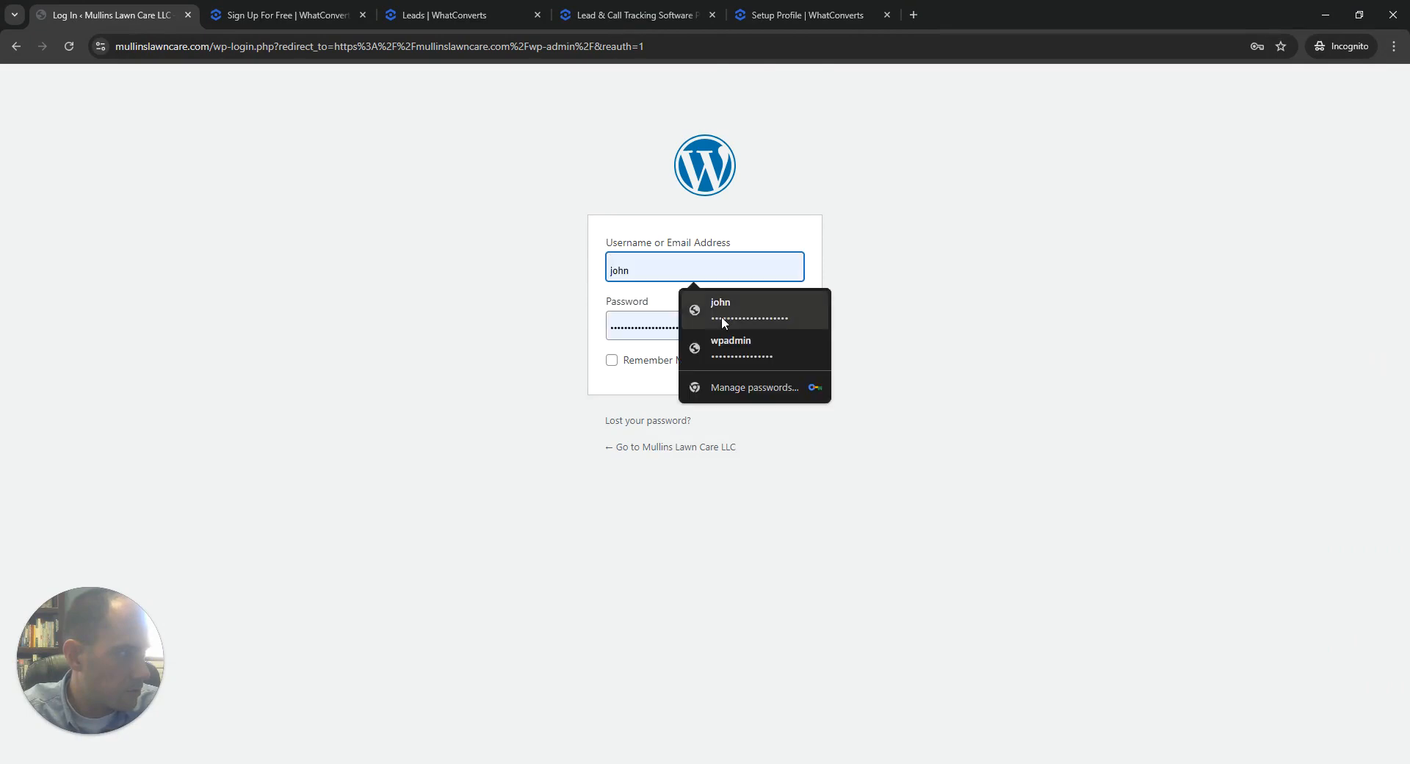
click(723, 307)
click(782, 367)
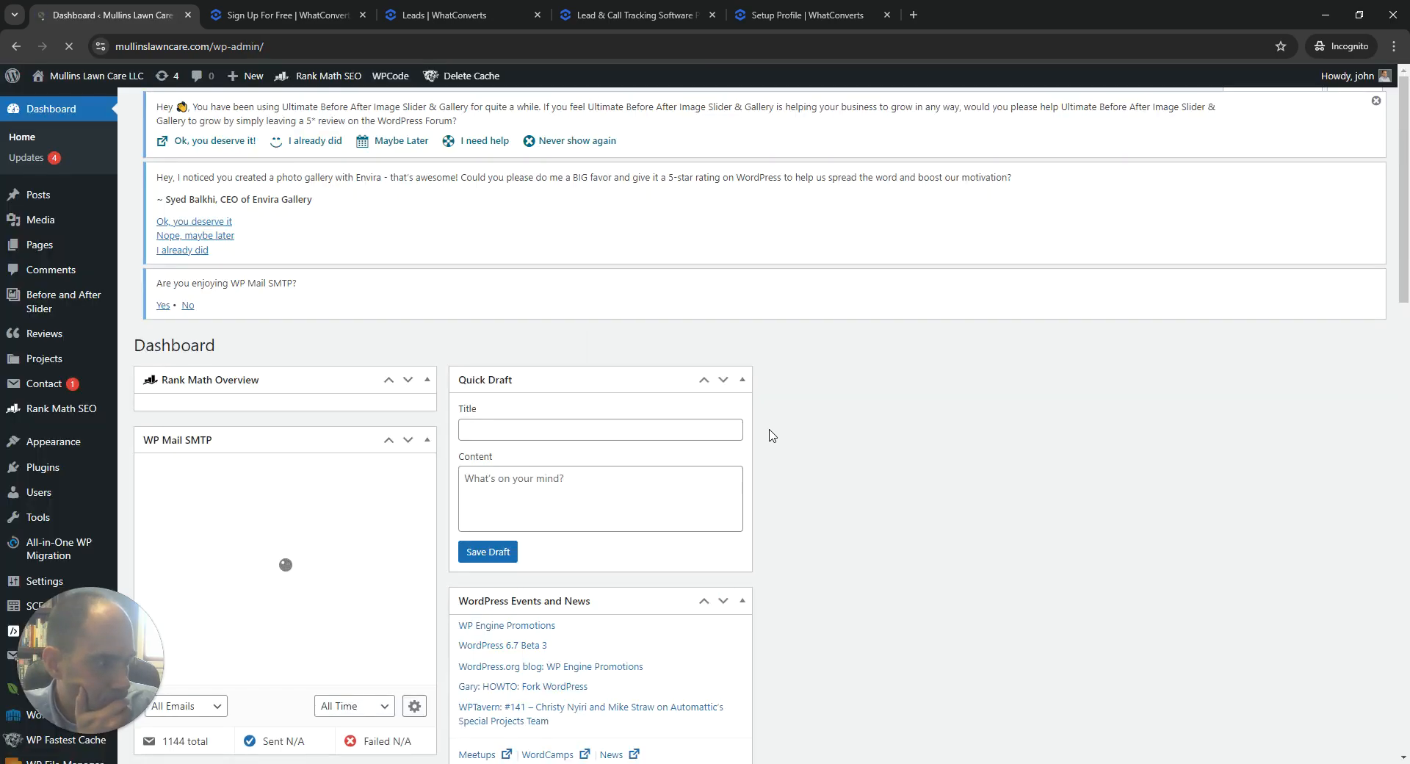
- Open the Header & Footer settings of Code Snippets in the WordPress dashboard
scroll(1061, 387, down, 5)
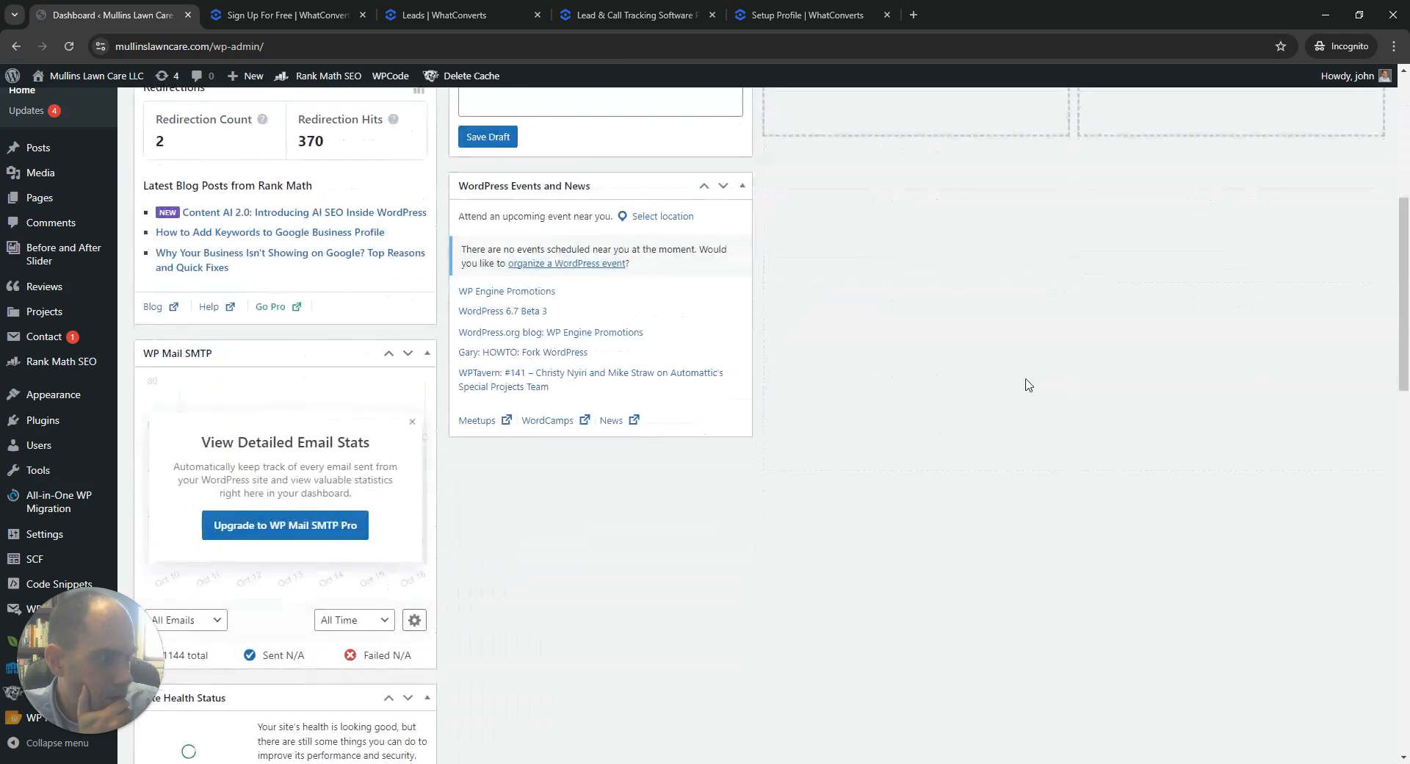
drag(69, 680, 1284, 693)
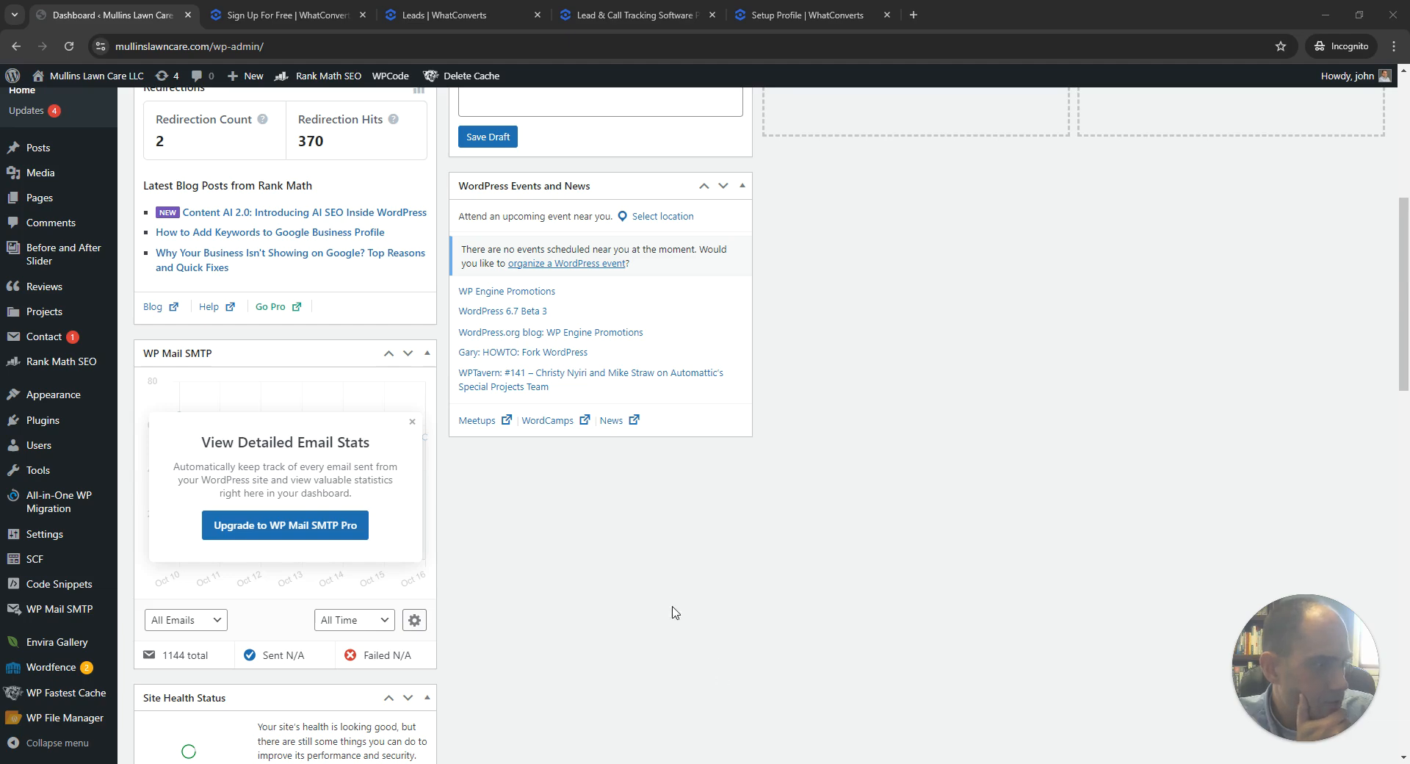
mouse_move(49, 590)
click(144, 556)
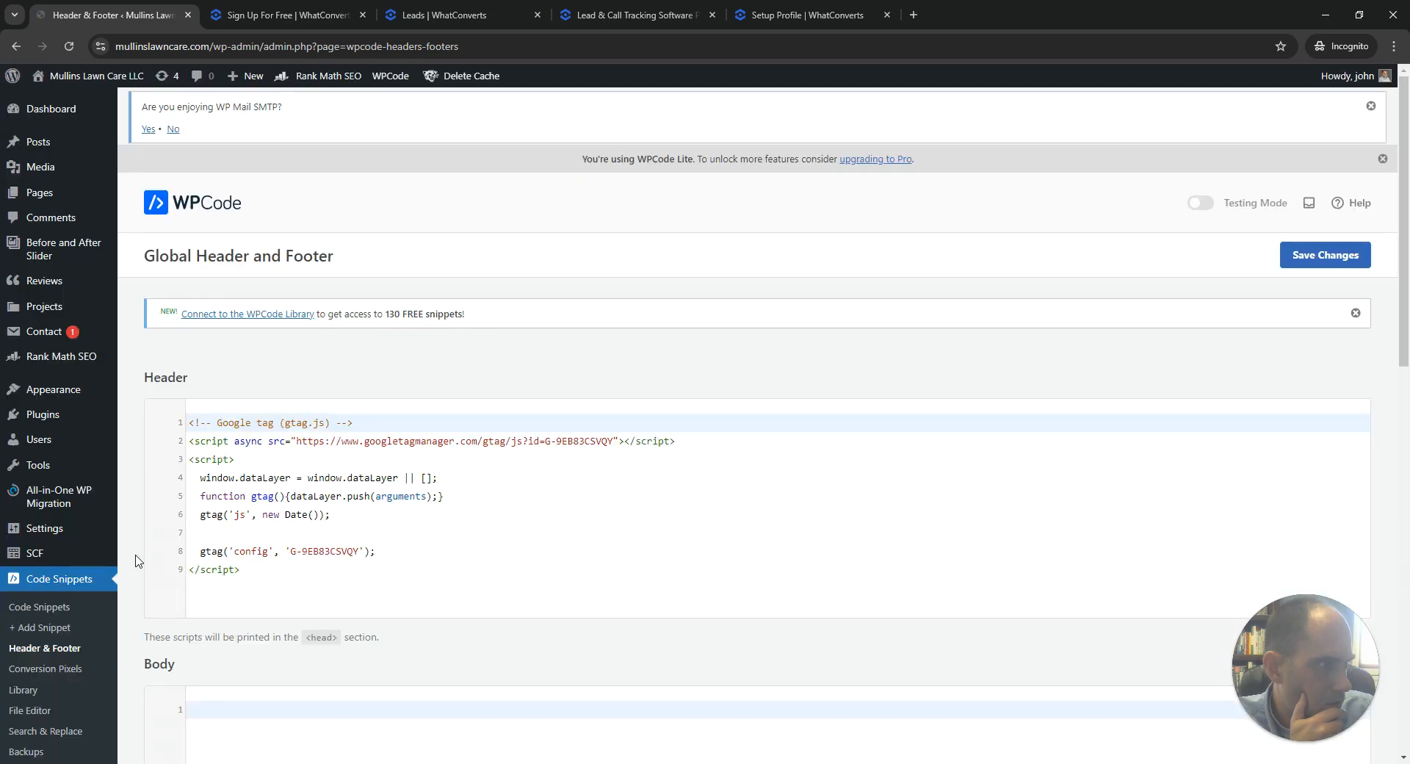
- Paste the WhatConverts tracking code below the Google tag script in the global Header and save the changes
click(296, 584)
key(Return)
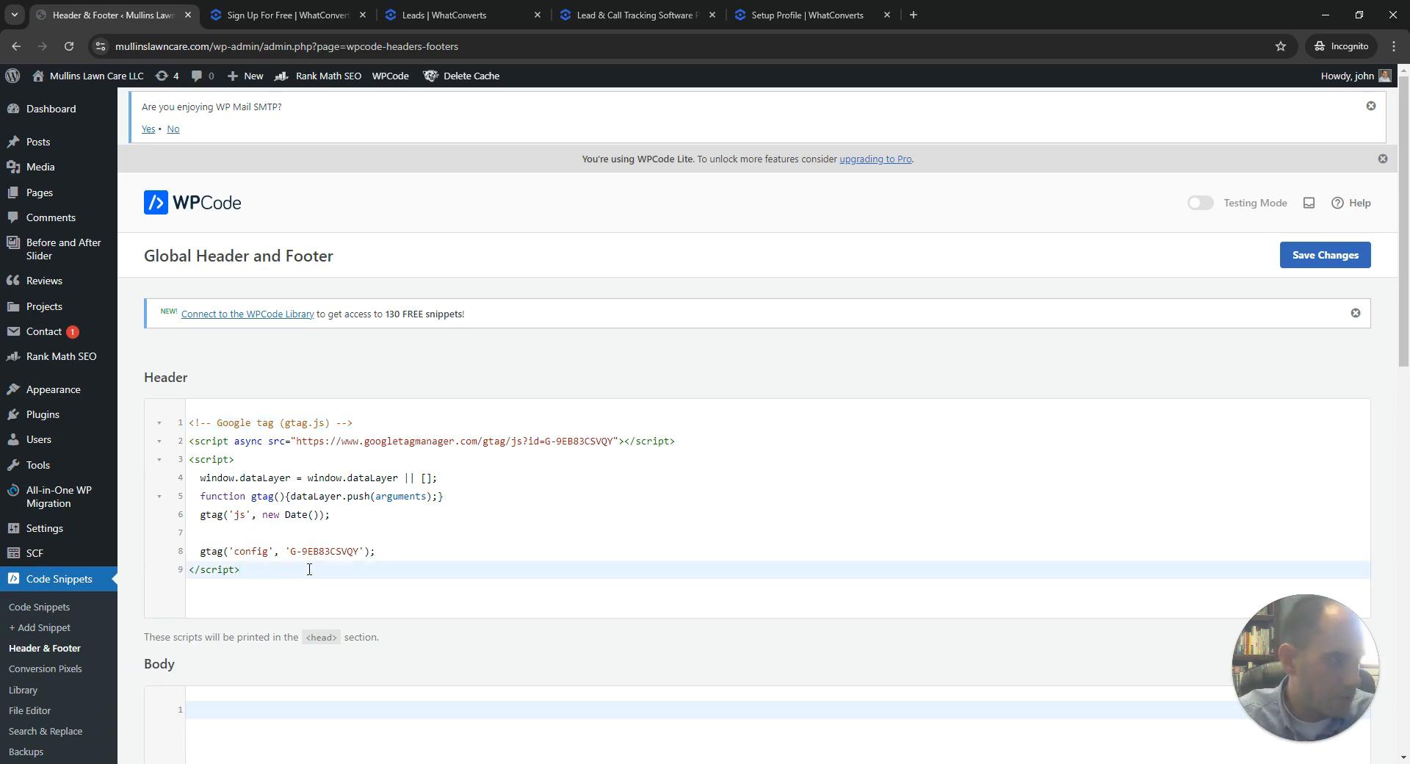
text(<script>var $wc_load=function(a){return JSON.parse(JSON.stringify(a))},$wc_leads=$wc_leads||{doc:{url:$wc_load(document.URL),ref:$wc_load(document.referrer),search:$wc_load(location.search),hash:$wc_load(location.hash)}};</script> <script src="//s.ksrndkehqnwntyxlhgto.com/135641.js"></script>)
key(BackSpace)
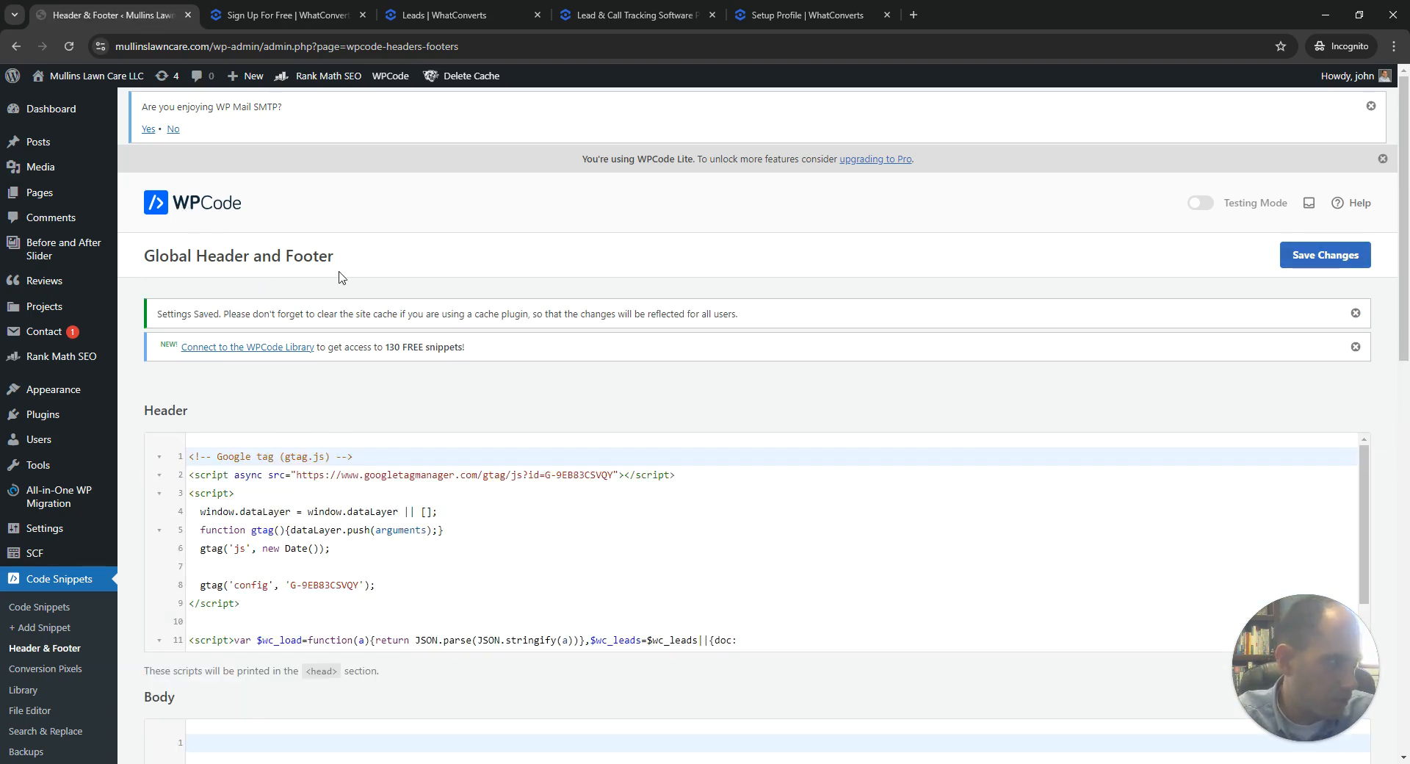
- Clear all of the WordPress site's cache
scroll(424, 498, down, 1)
scroll(412, 489, up, 1)
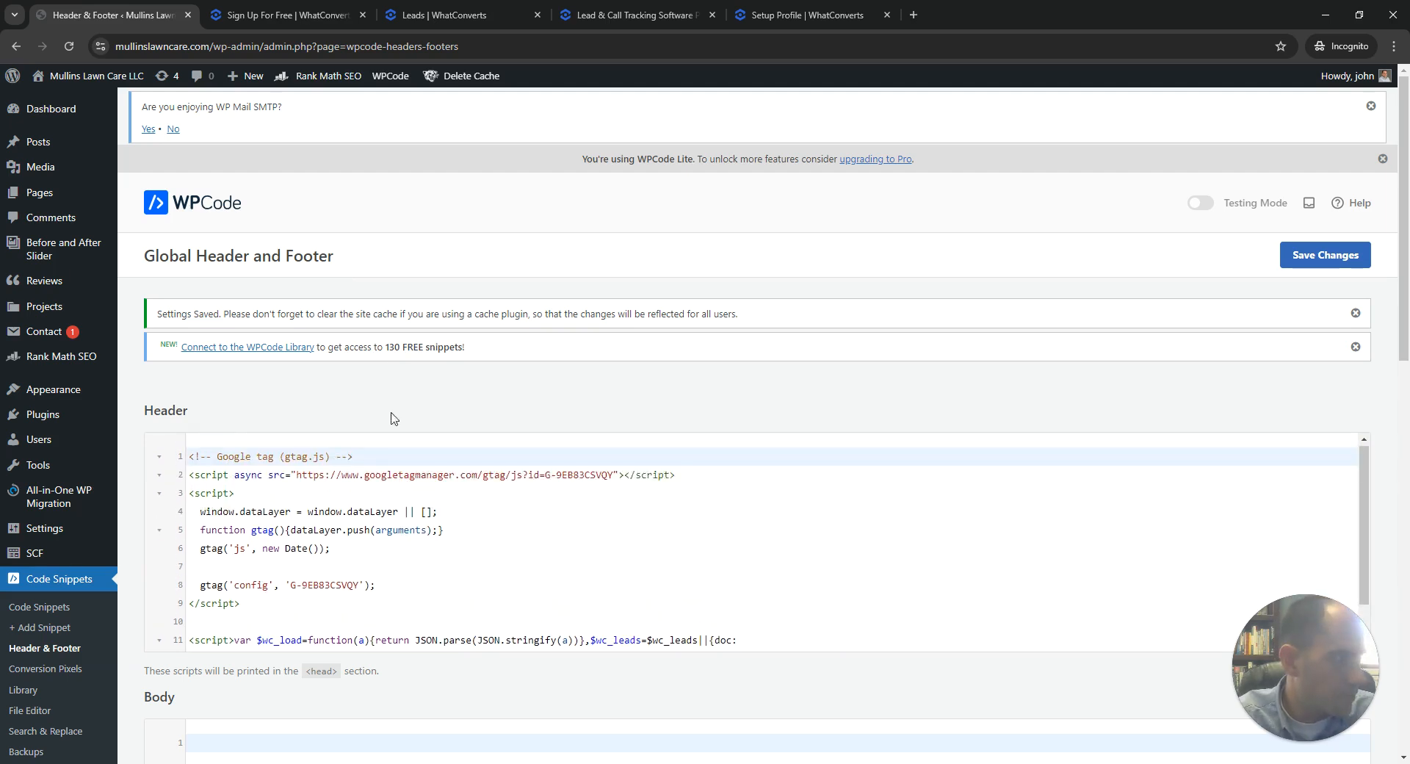
click(450, 102)
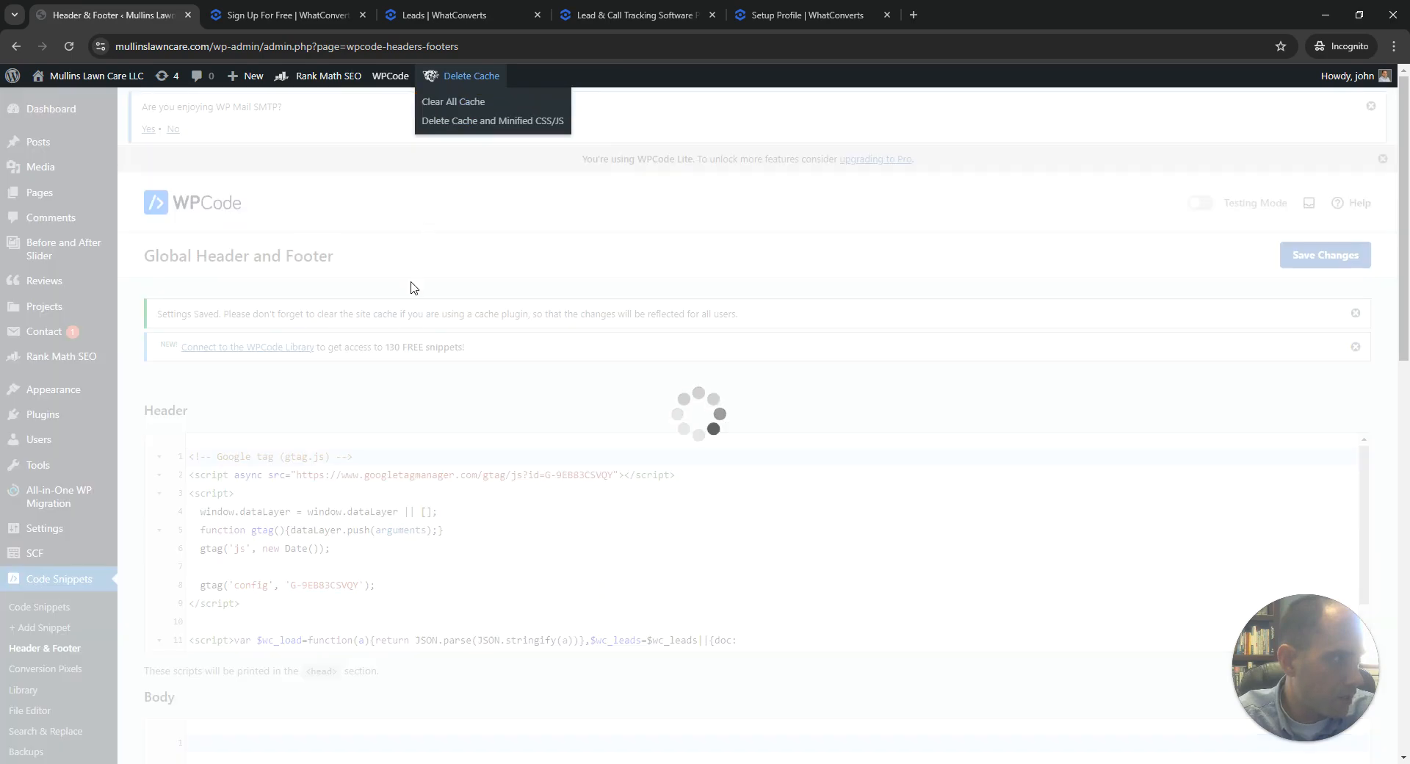
- Switch back to the WhatConverts profile setup and verify the tracking code installation
click(761, 9)
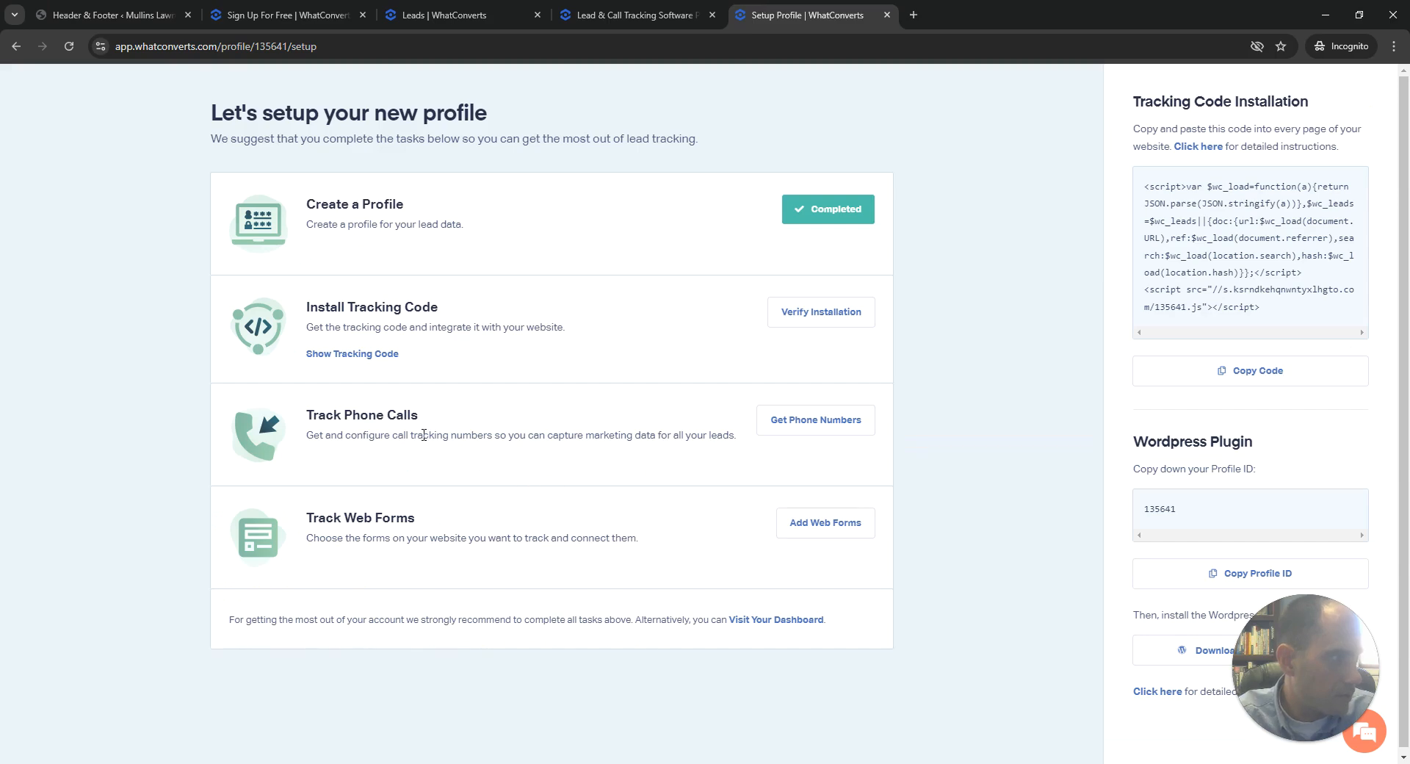
click(813, 316)
click(821, 306)
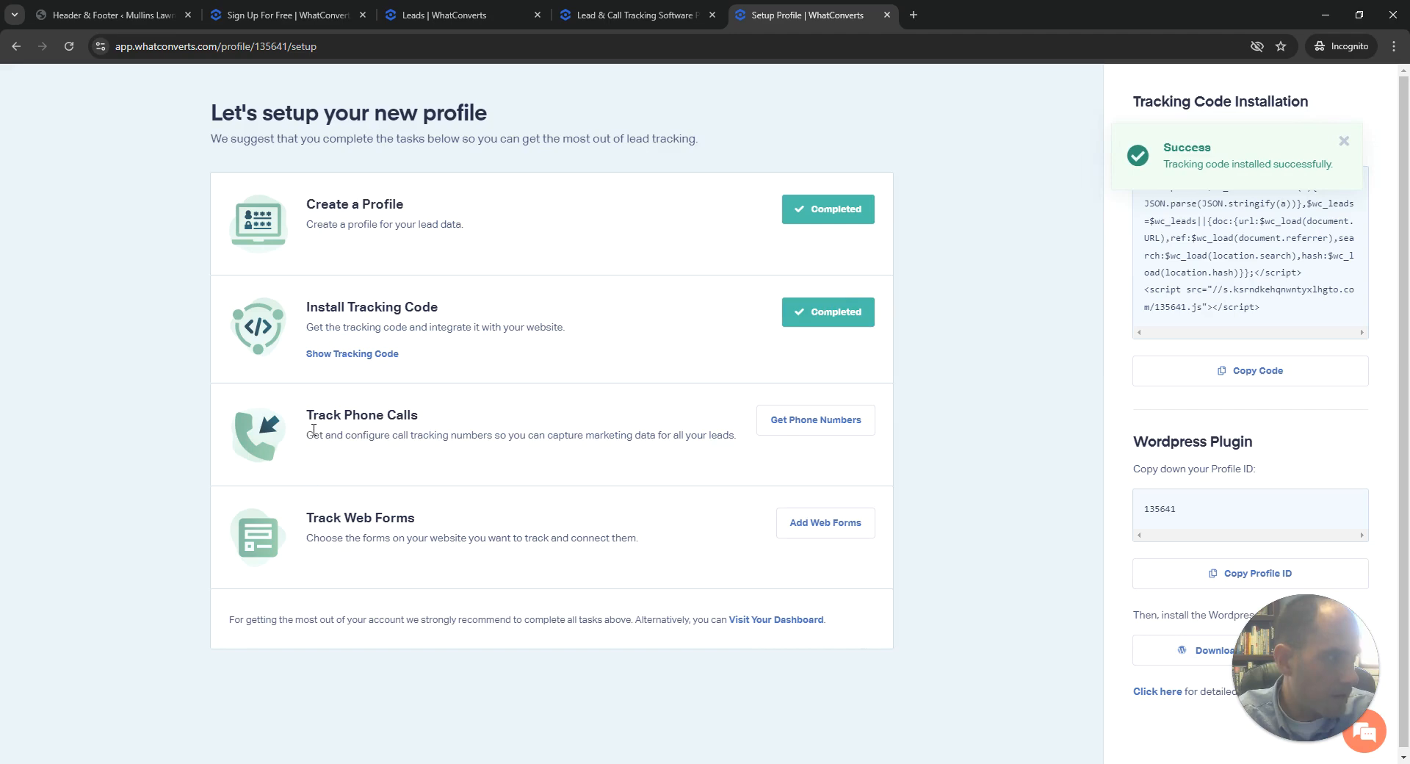
- Start the call tracking number setup using the Typical Setup option
click(809, 432)
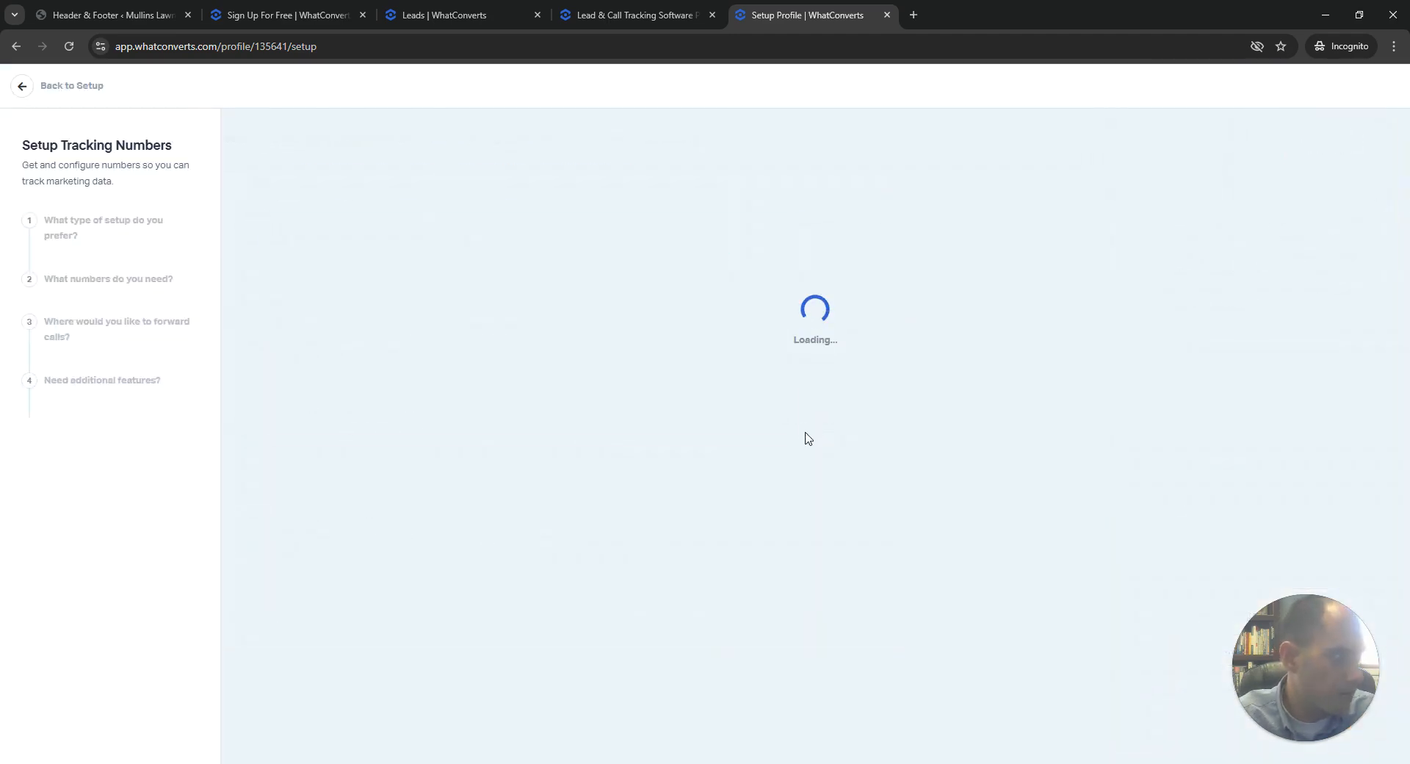
drag(1300, 728, 88, 658)
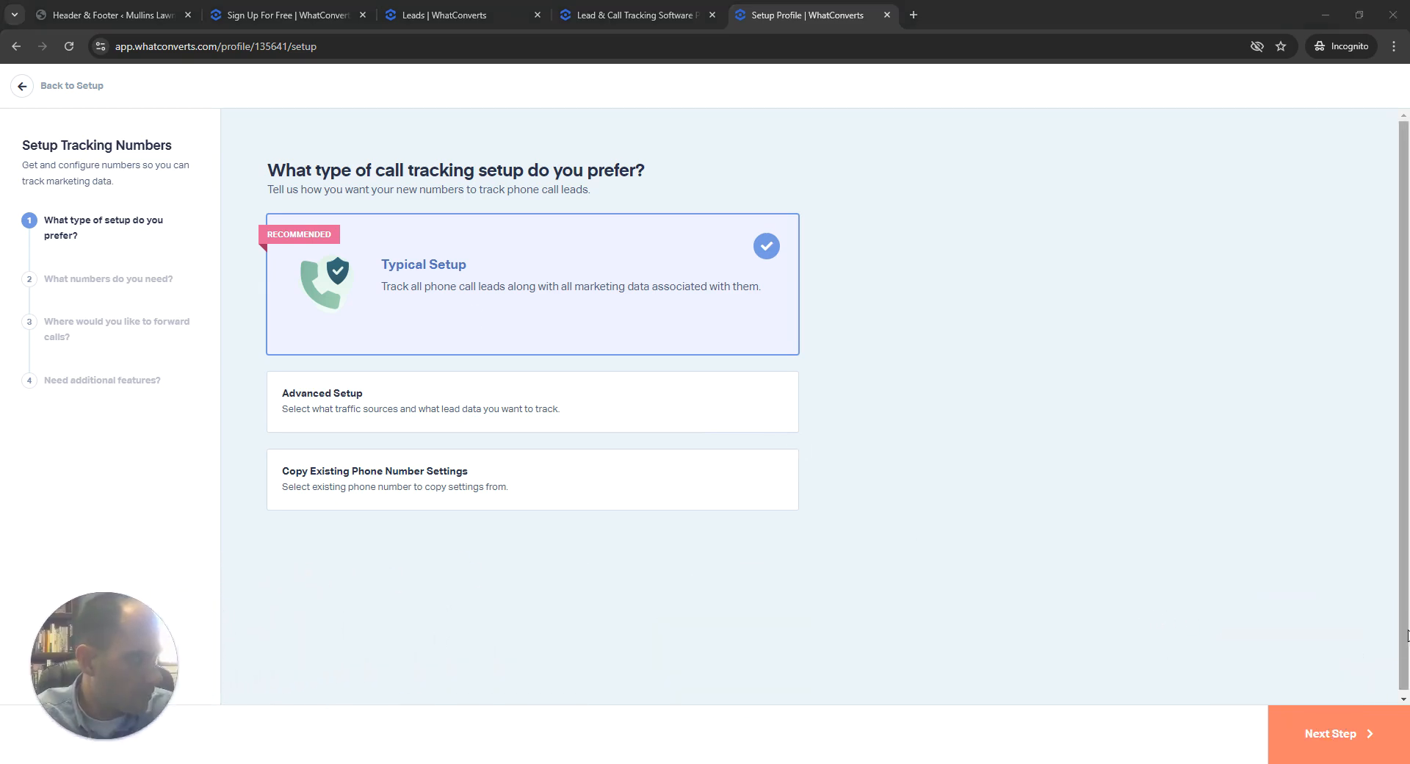
click(1356, 734)
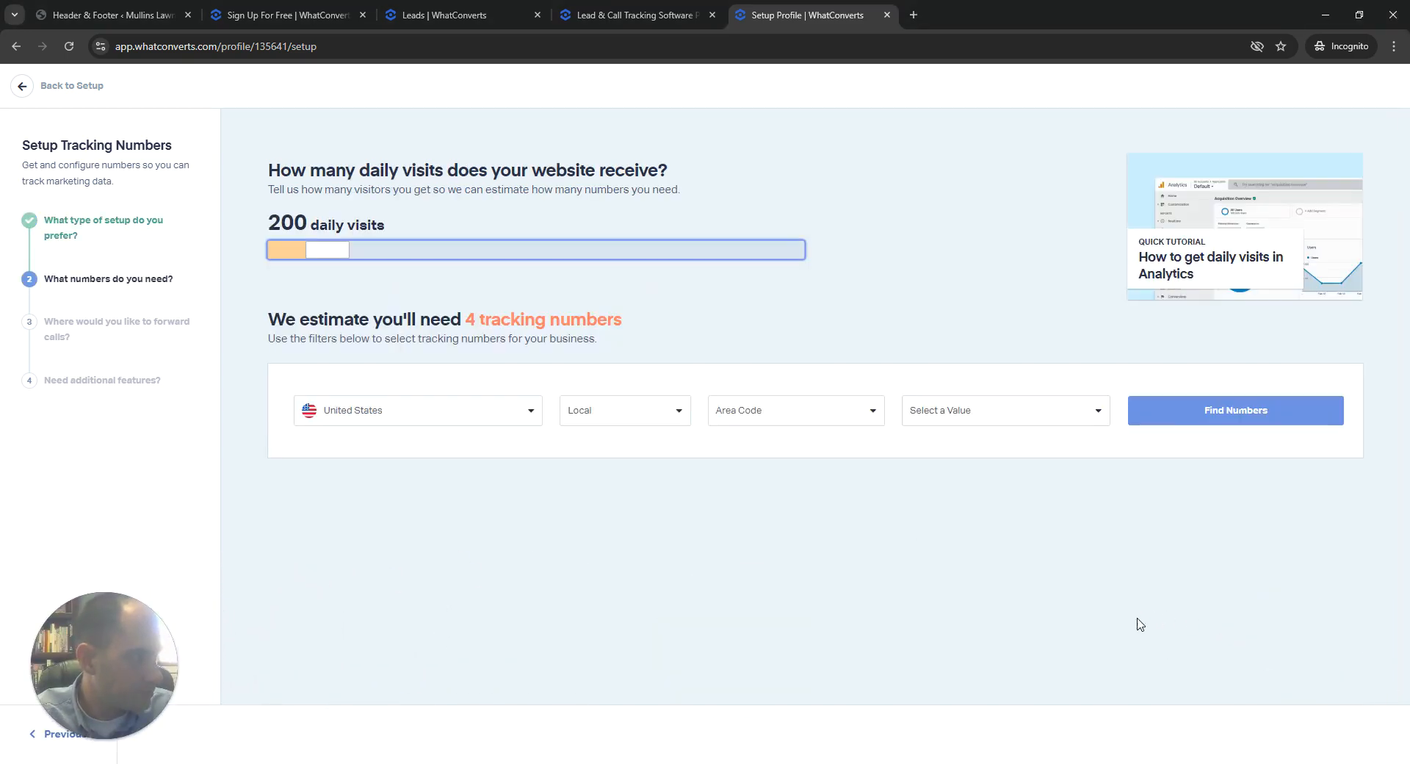
- Find local United States tracking numbers in area code 860 / CT
click(971, 415)
click(952, 448)
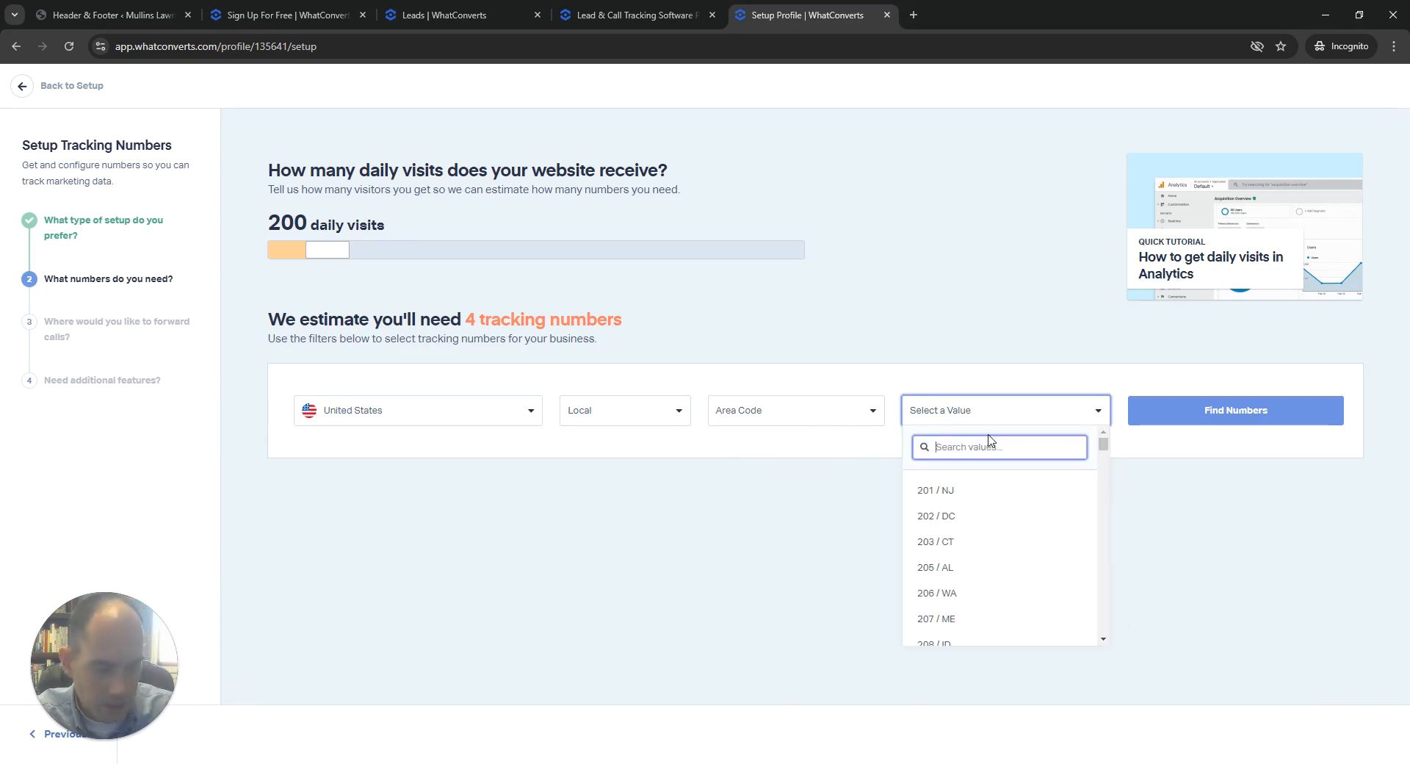
text(860)
click(946, 494)
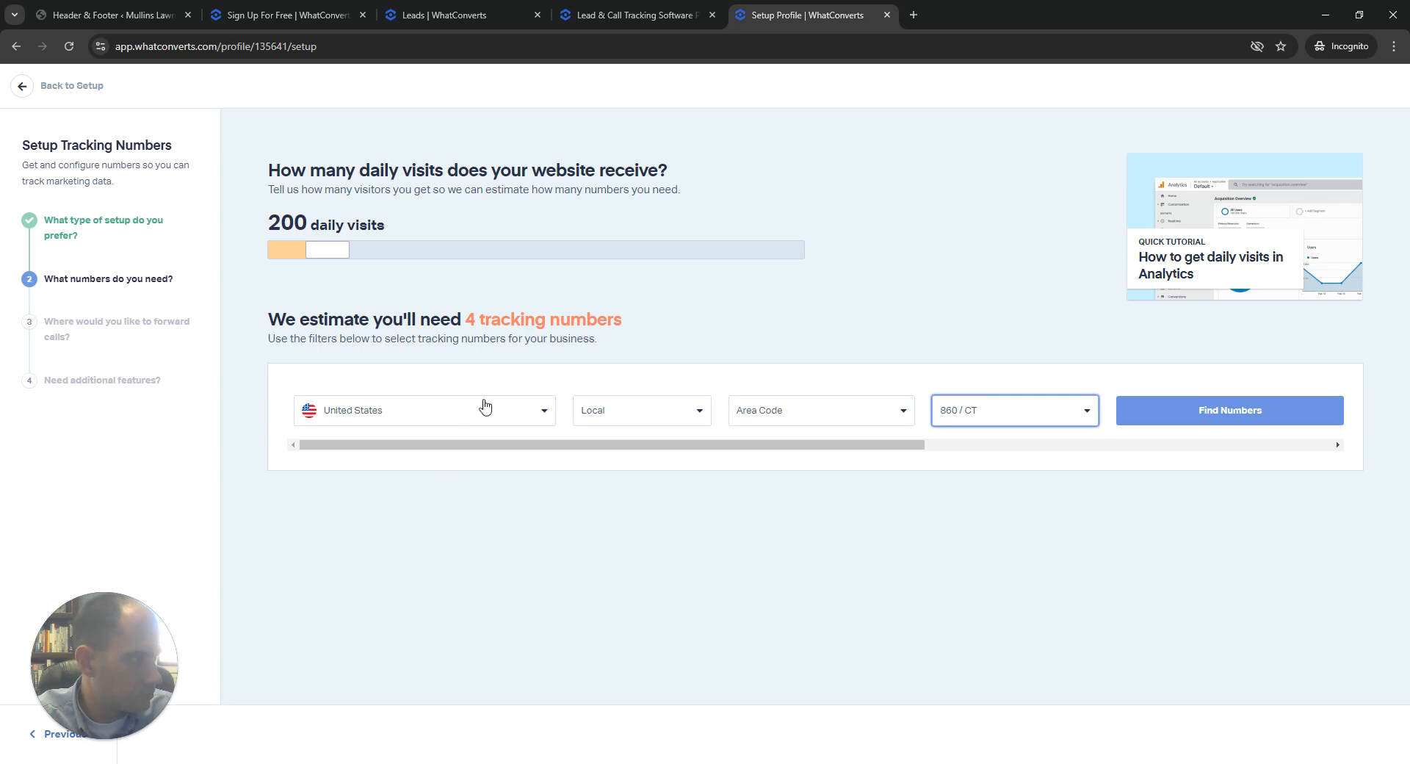
click(1153, 421)
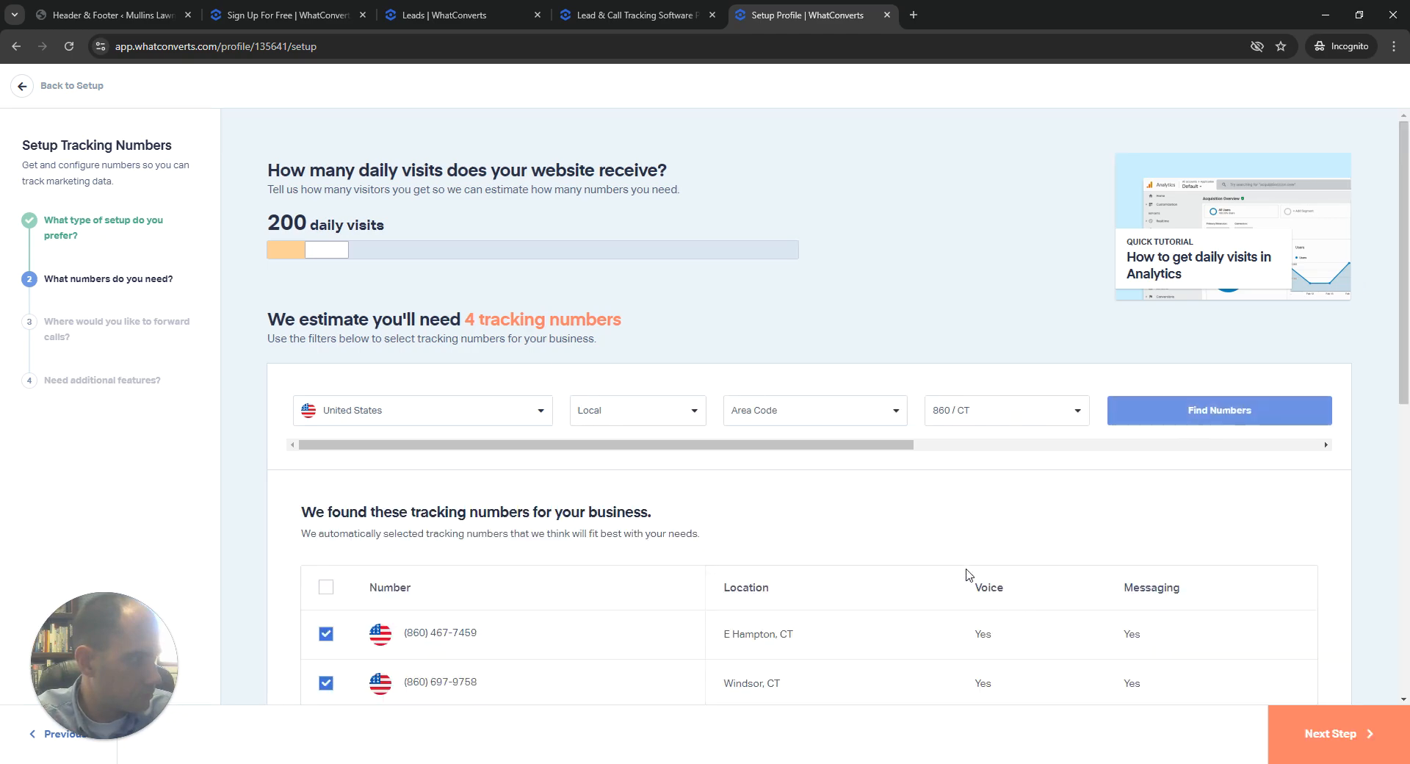
- Replace the selected number located only in US with the unselected Manchester, CT number and proceed to call forwarding
scroll(955, 580, down, 3)
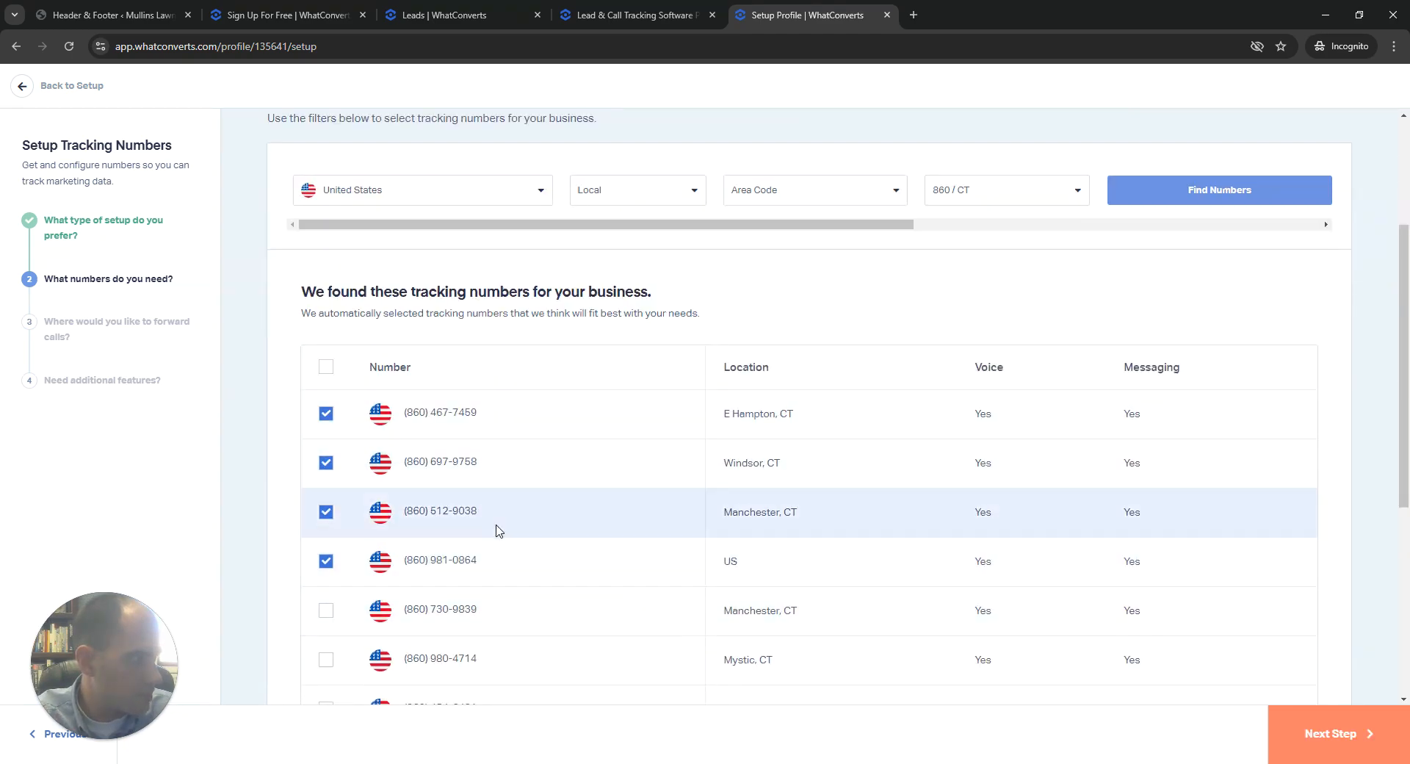
click(325, 561)
click(325, 617)
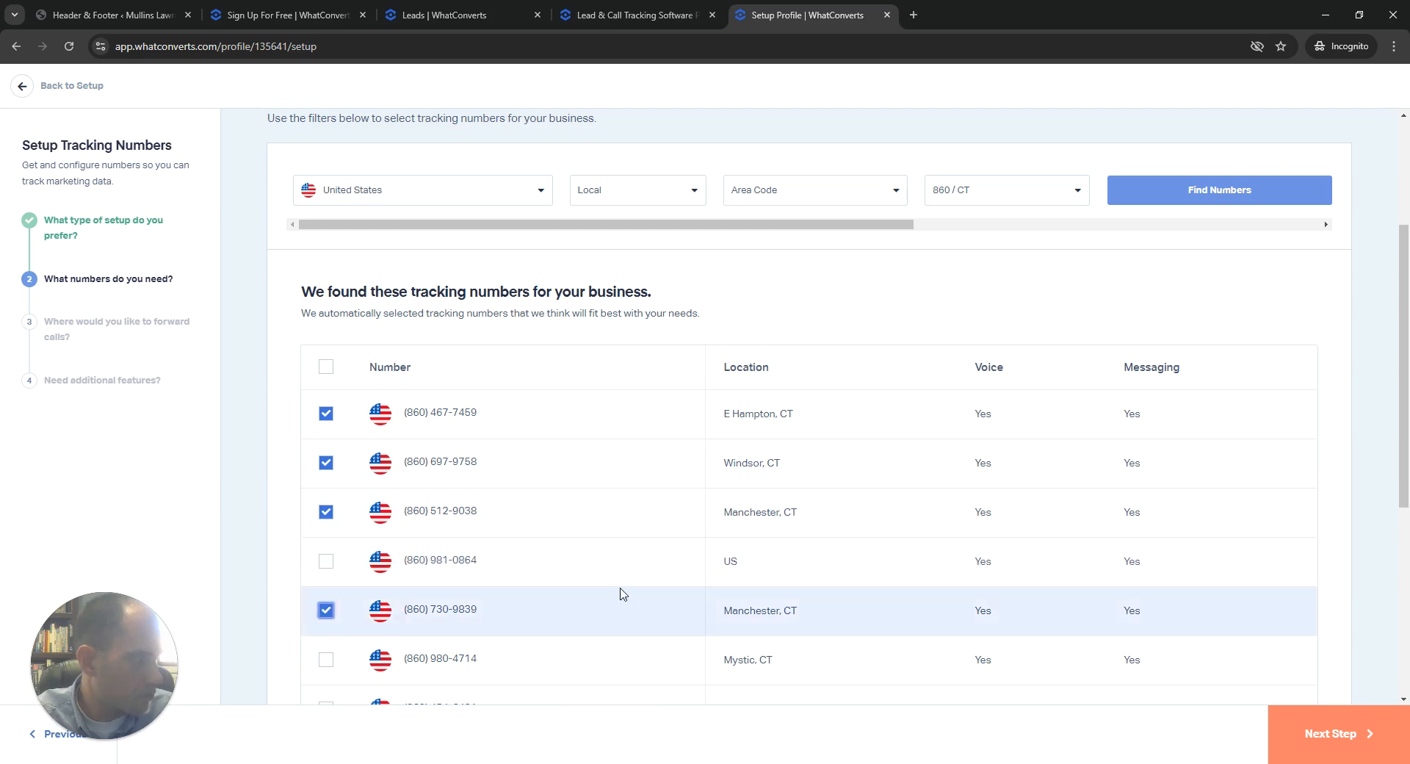
click(1300, 738)
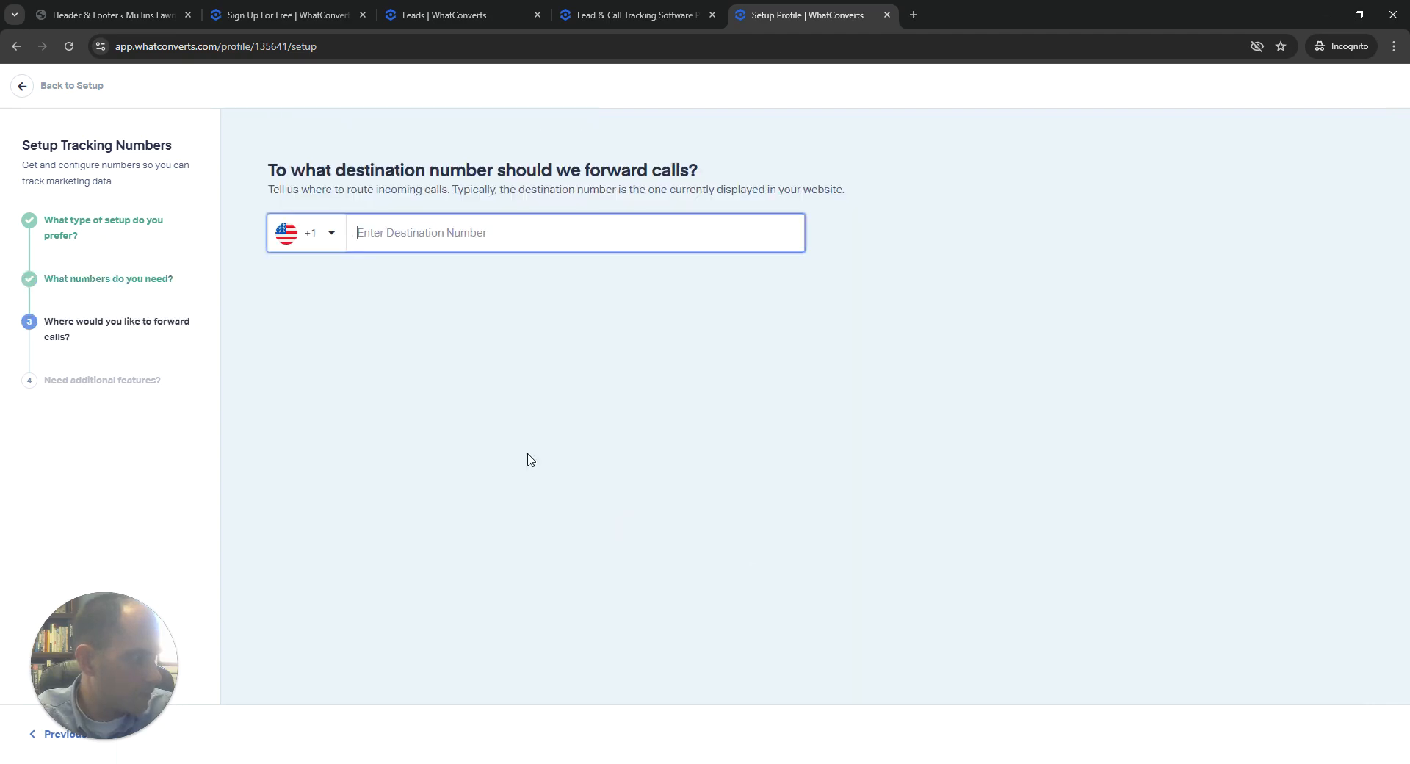
- Open the live Mullins Lawn Care homepage in a new tab from the WordPress dashboard
click(151, 14)
click(278, 14)
click(151, 10)
mouse_move(124, 78)
middle_click(125, 101)
click(252, 22)
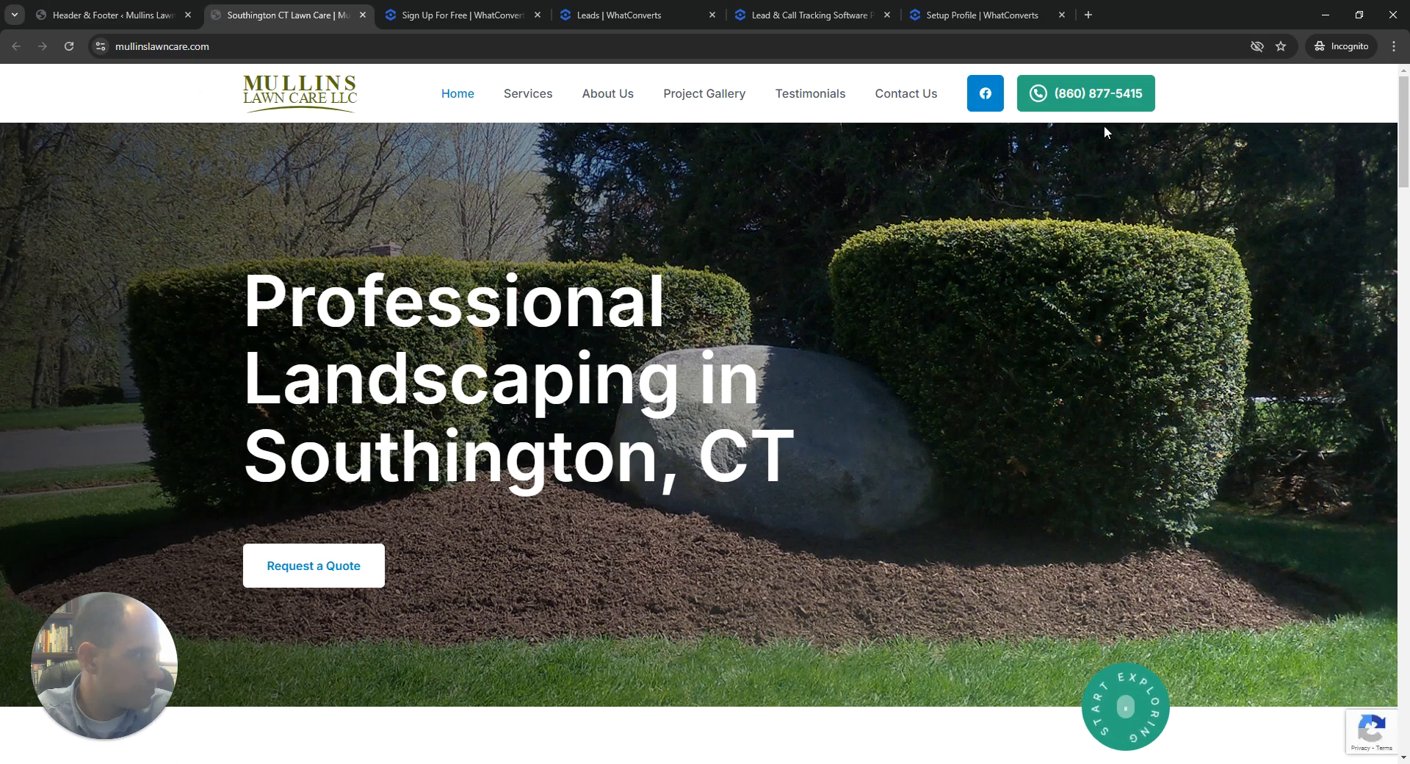
- Copy the business phone number from the website header into the WhatConverts destination number and continue to the additional features
drag(1160, 94, 1056, 98)
key(ctrl+c)
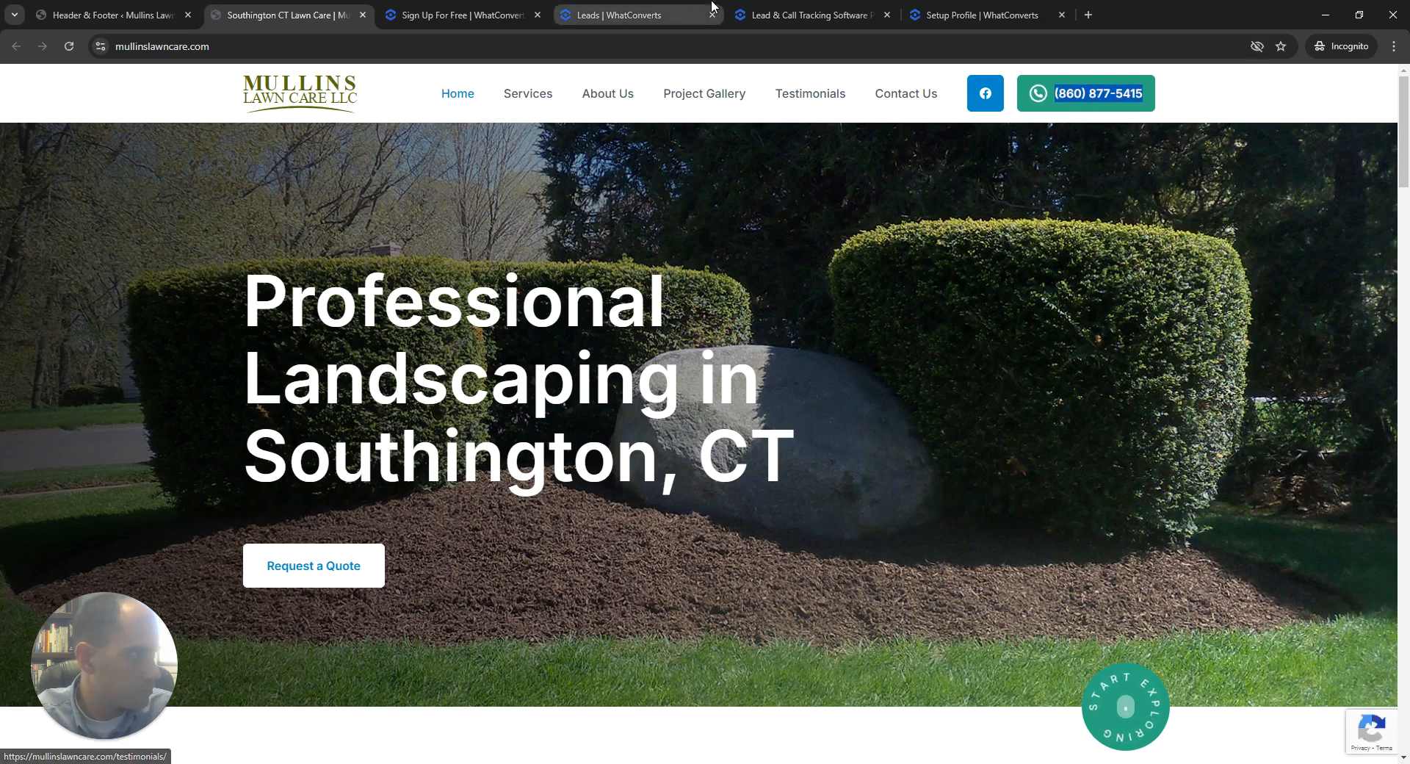
click(973, 6)
click(536, 233)
key(ctrl+v)
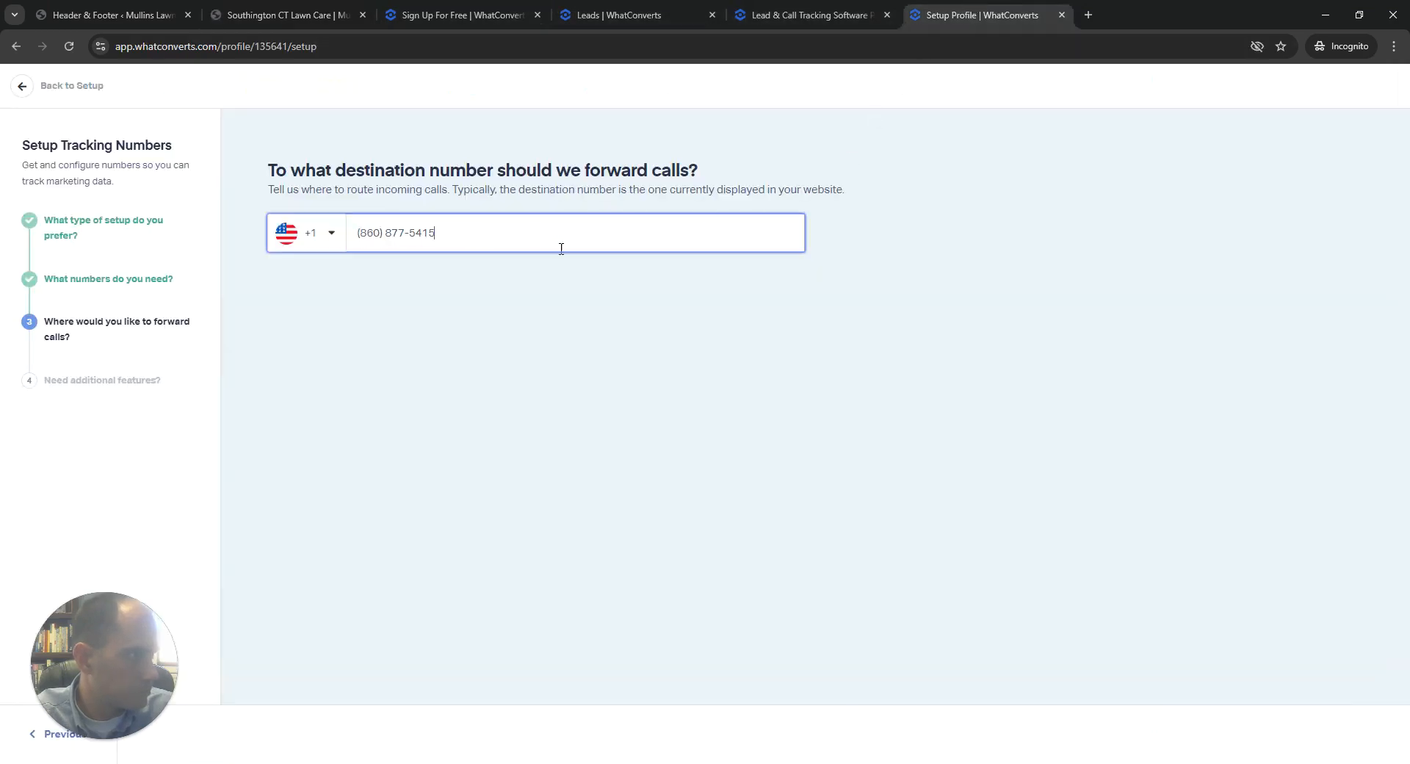
click(1317, 744)
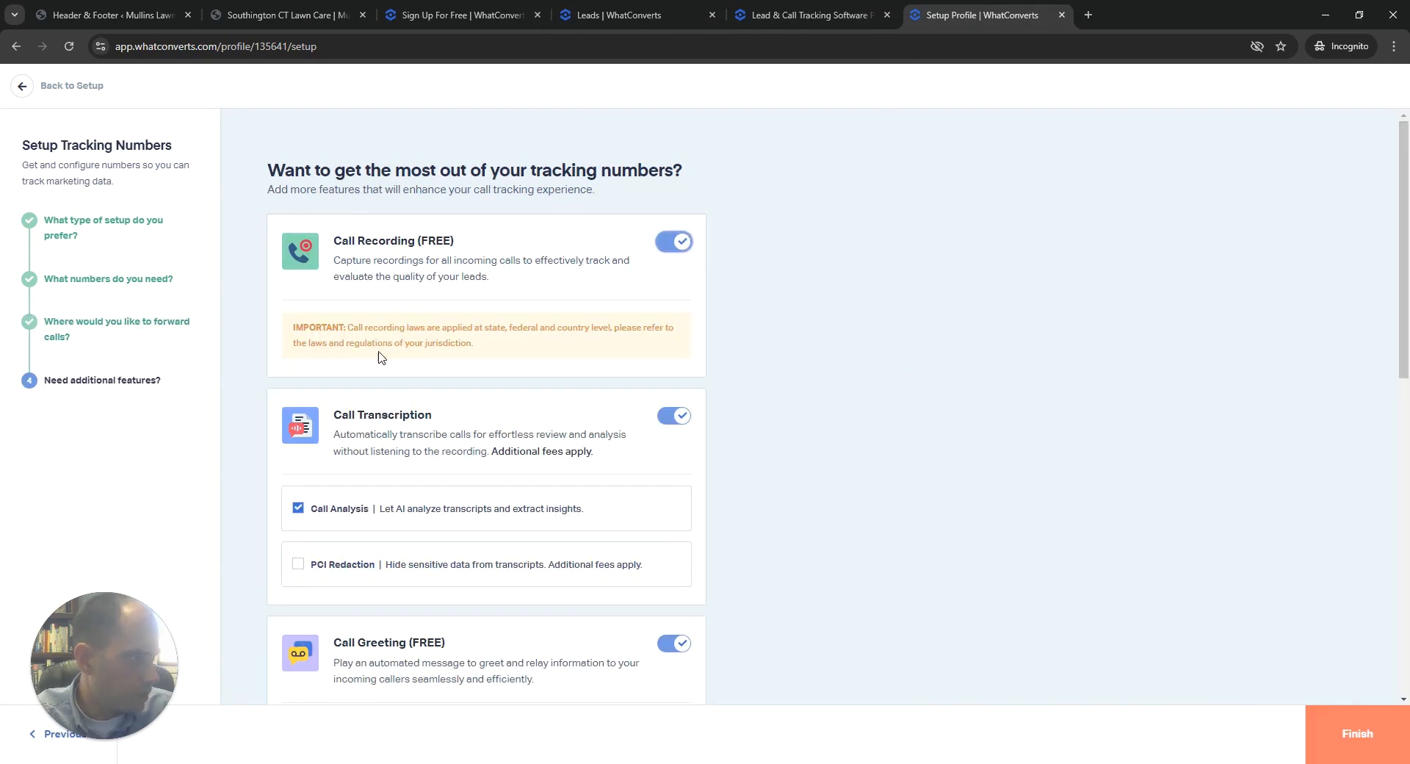
- Finish the tracking number setup with call recording, transcription, greeting and text message tracking enabled and Call Whisper off
scroll(833, 372, down, 6)
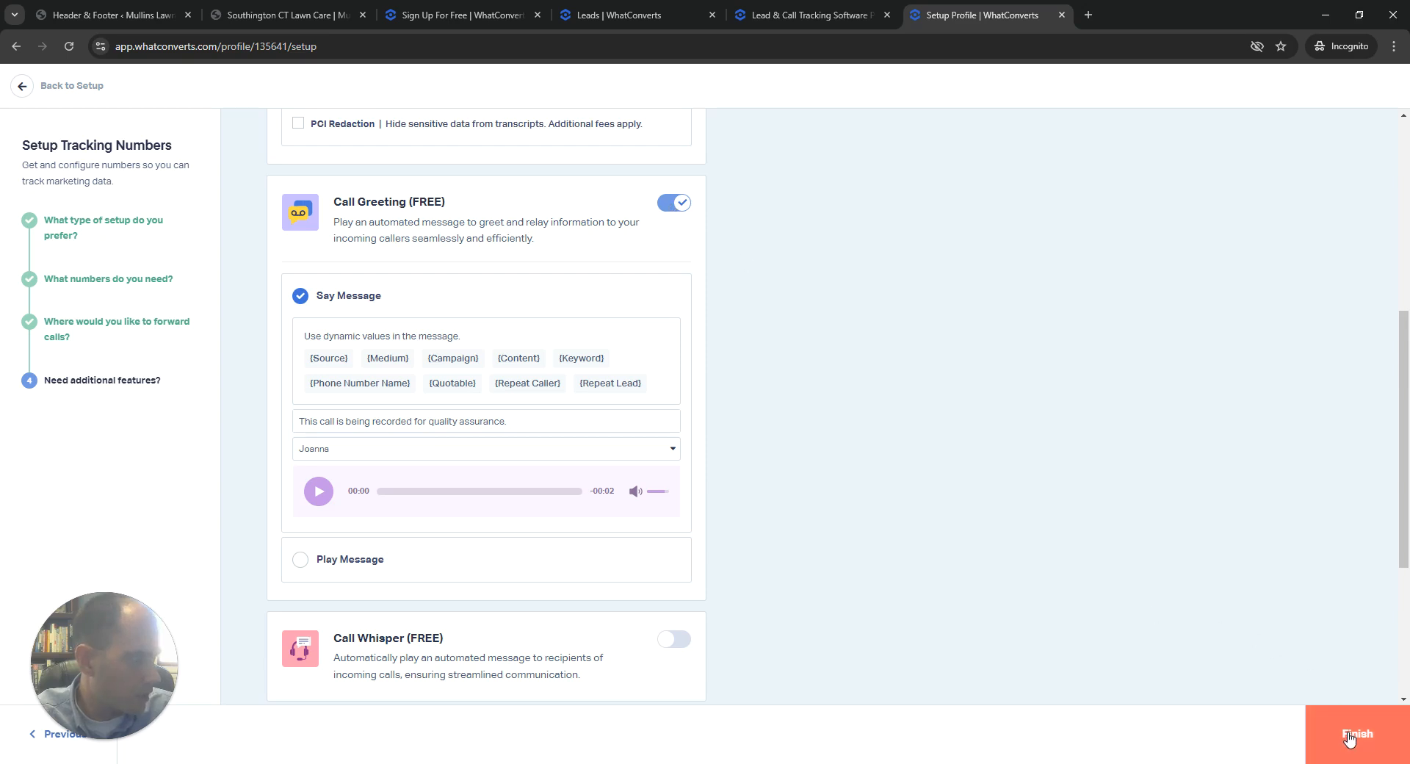
scroll(809, 622, down, 1)
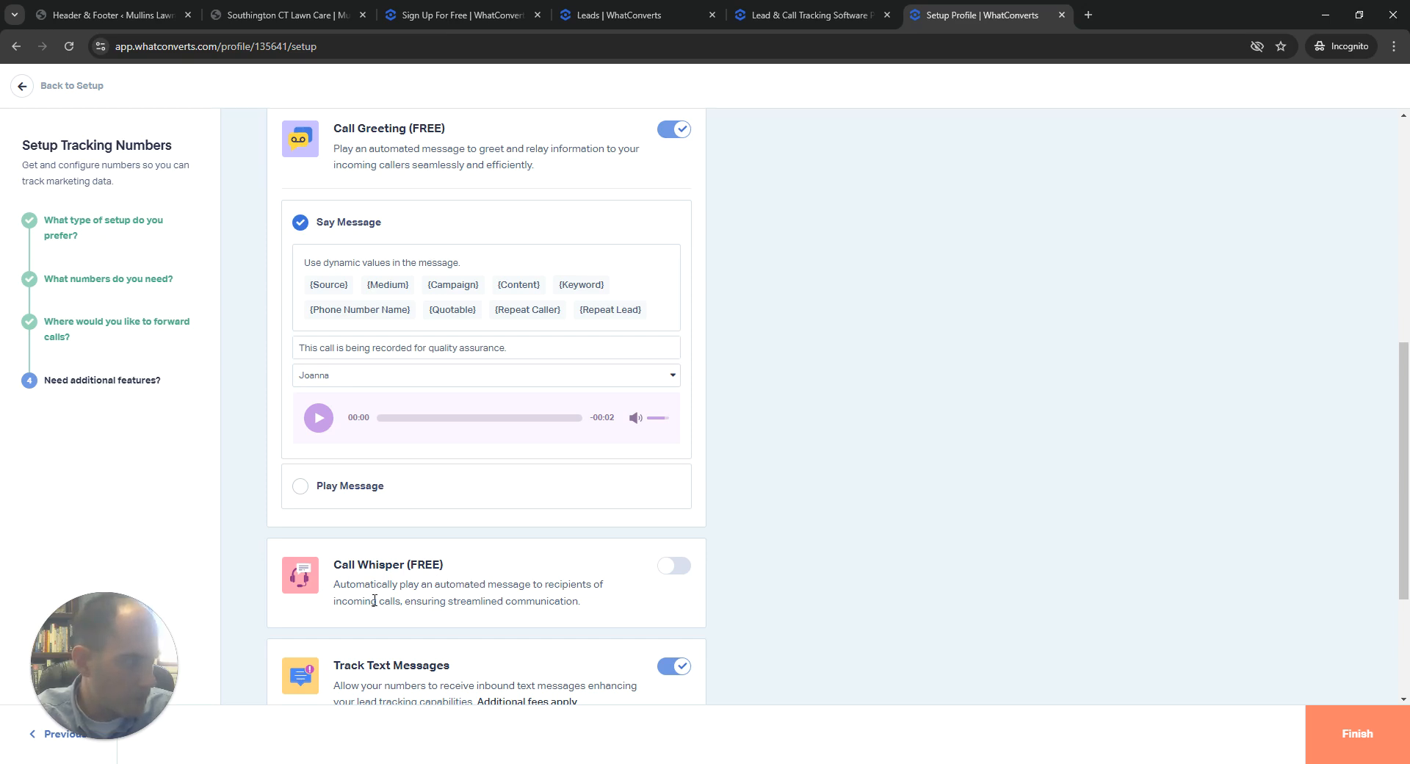
click(674, 566)
scroll(896, 481, down, 3)
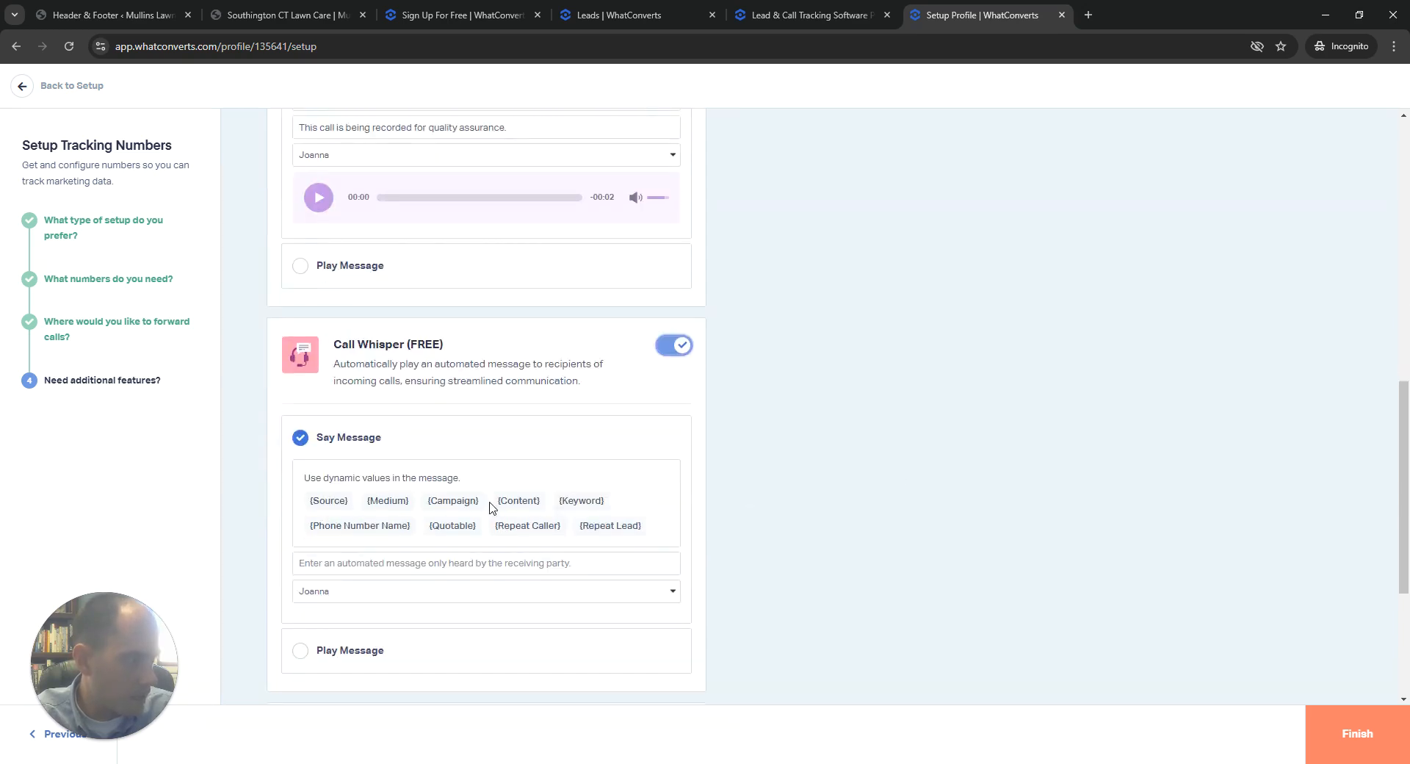
click(674, 345)
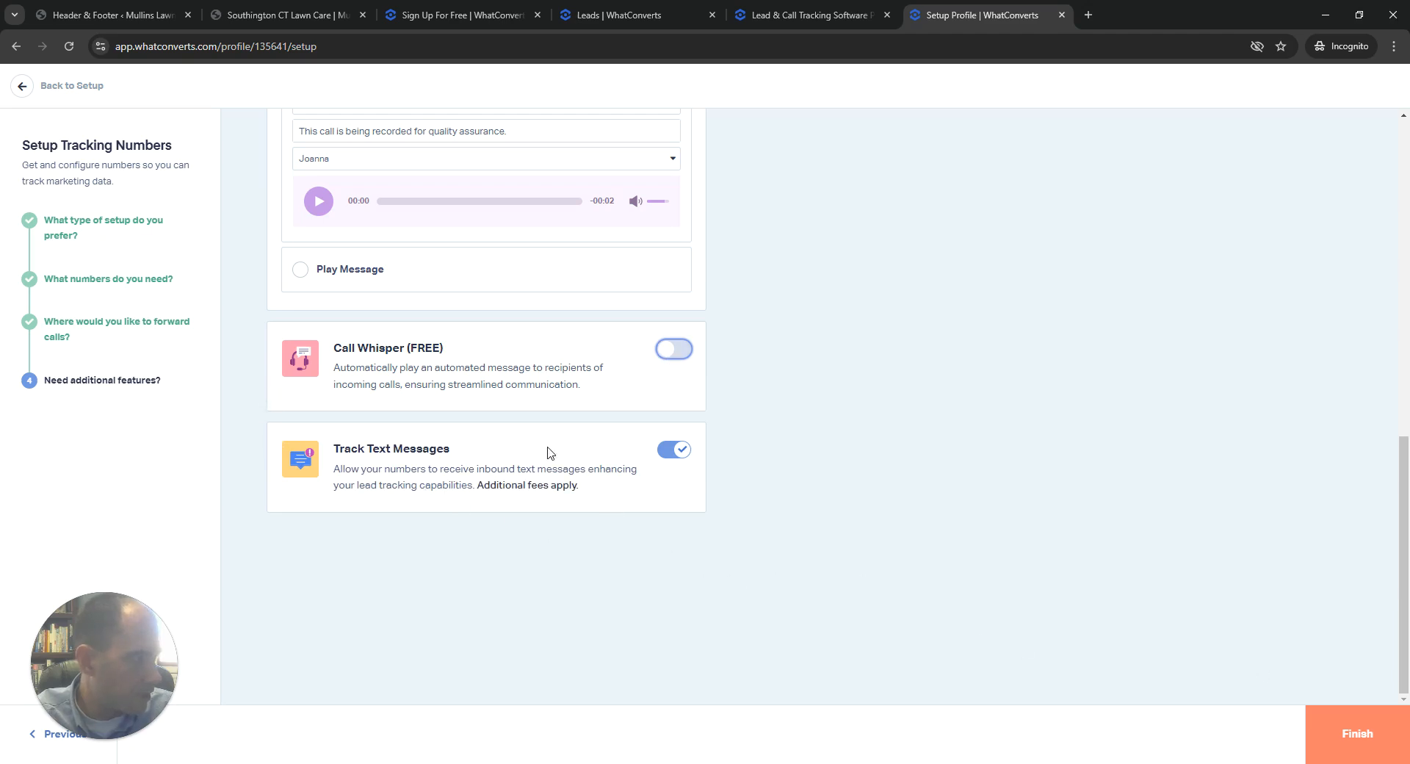
click(1352, 733)
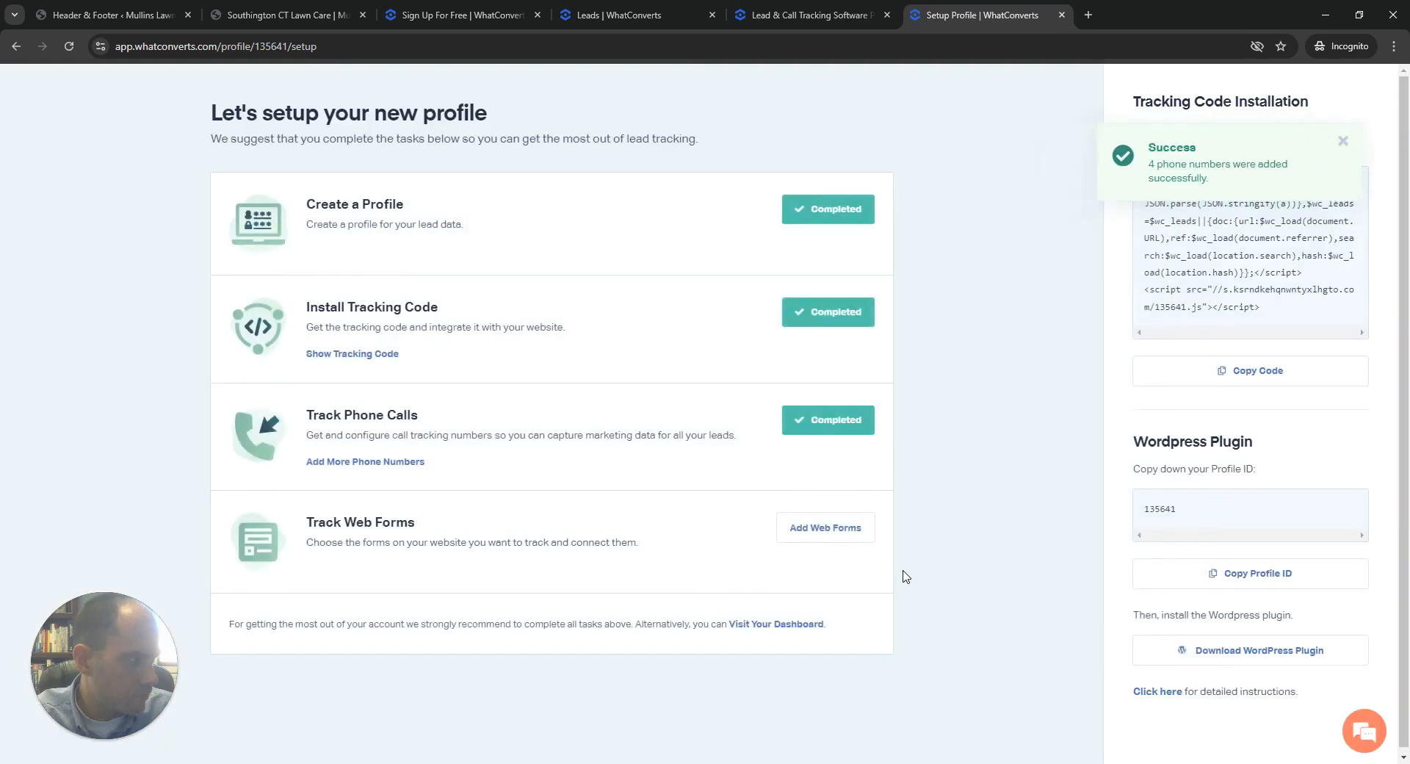
- Start adding more phone numbers with Advanced Setup, choosing Google My Business as the place to show them
click(394, 463)
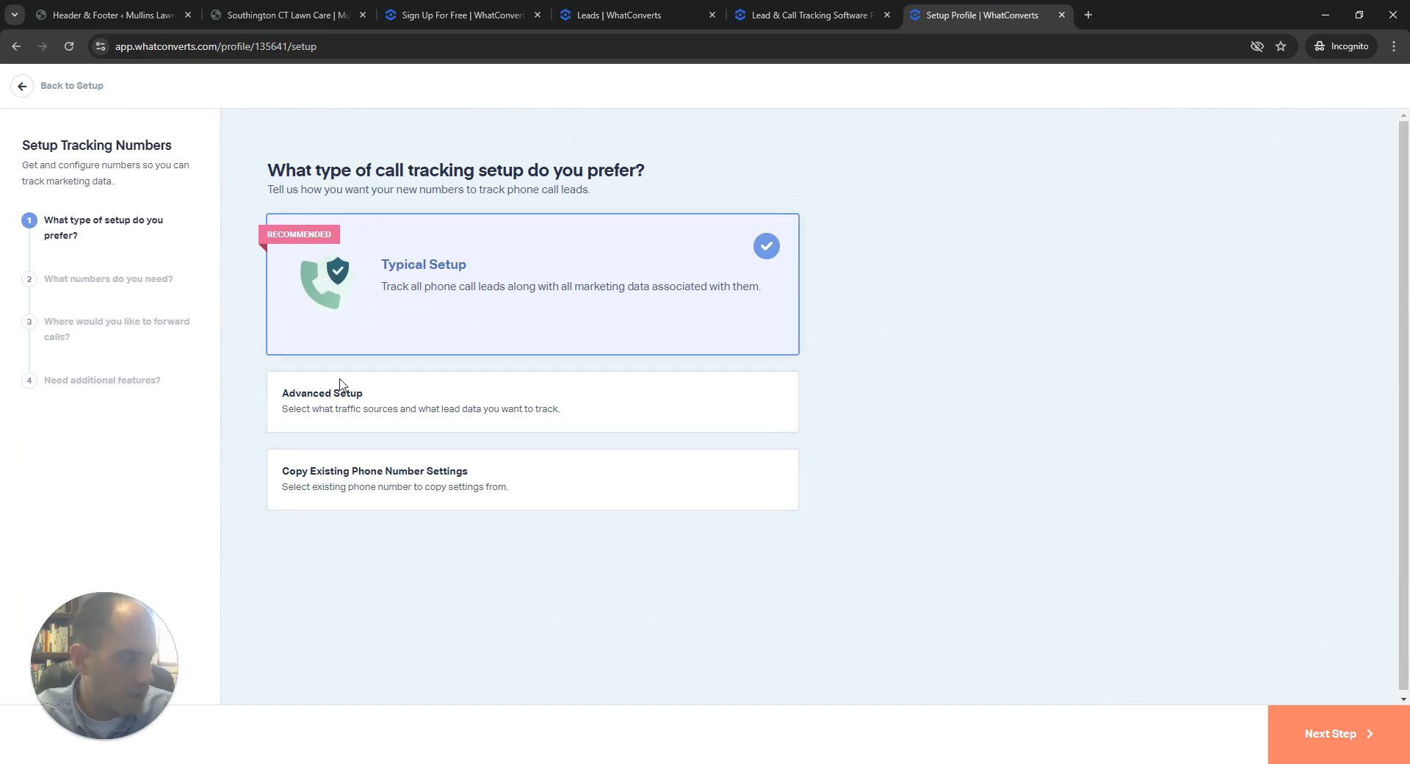
click(313, 408)
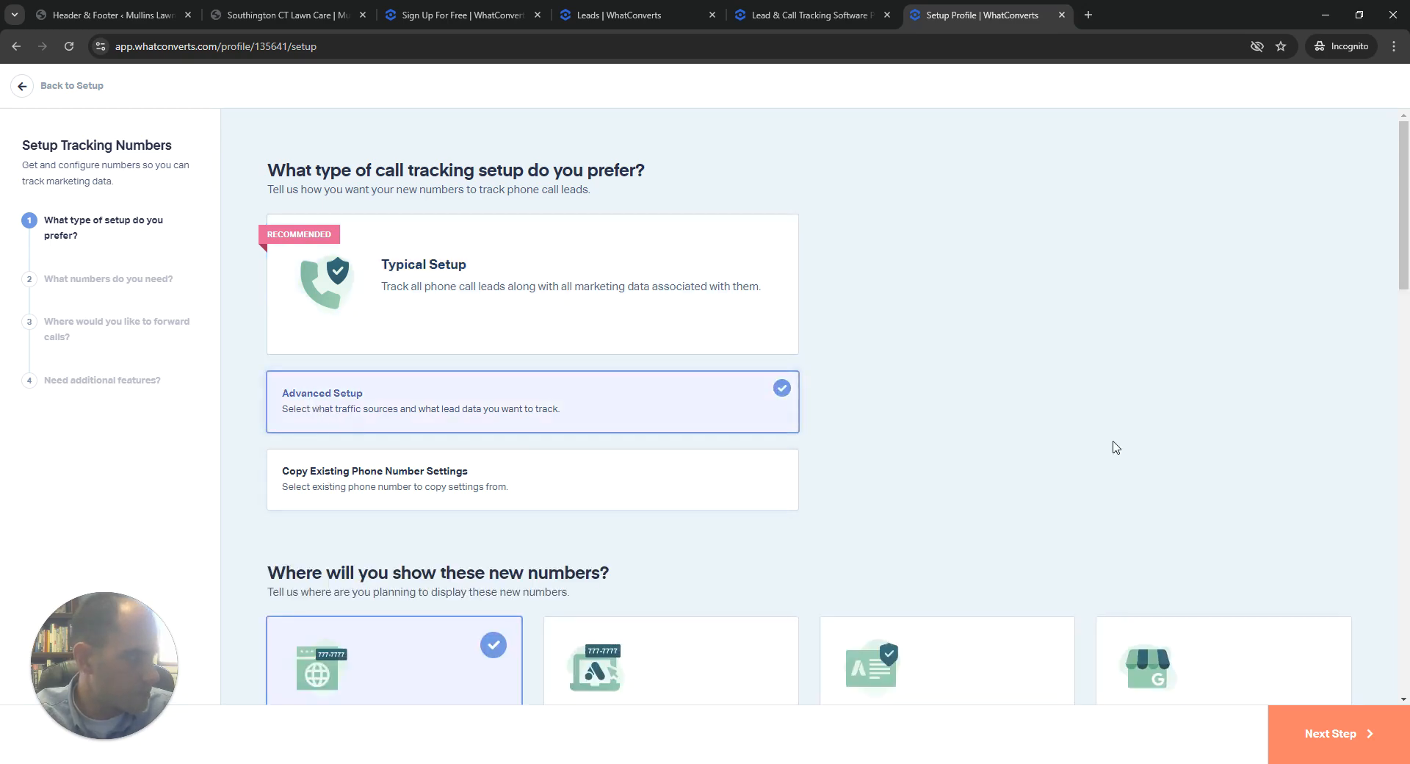
scroll(1105, 440, down, 4)
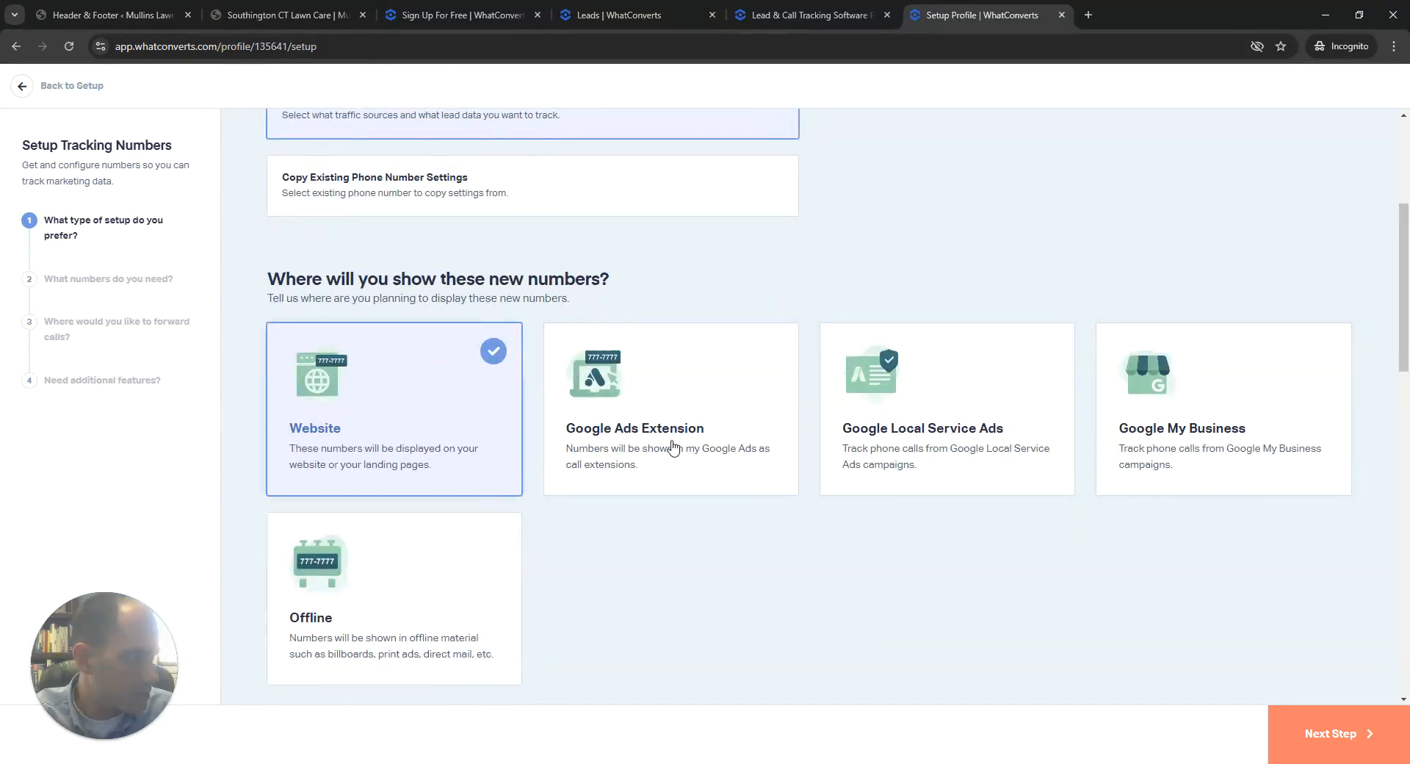
click(1242, 444)
scroll(1216, 422, down, 2)
scroll(1210, 413, down, 1)
click(1157, 348)
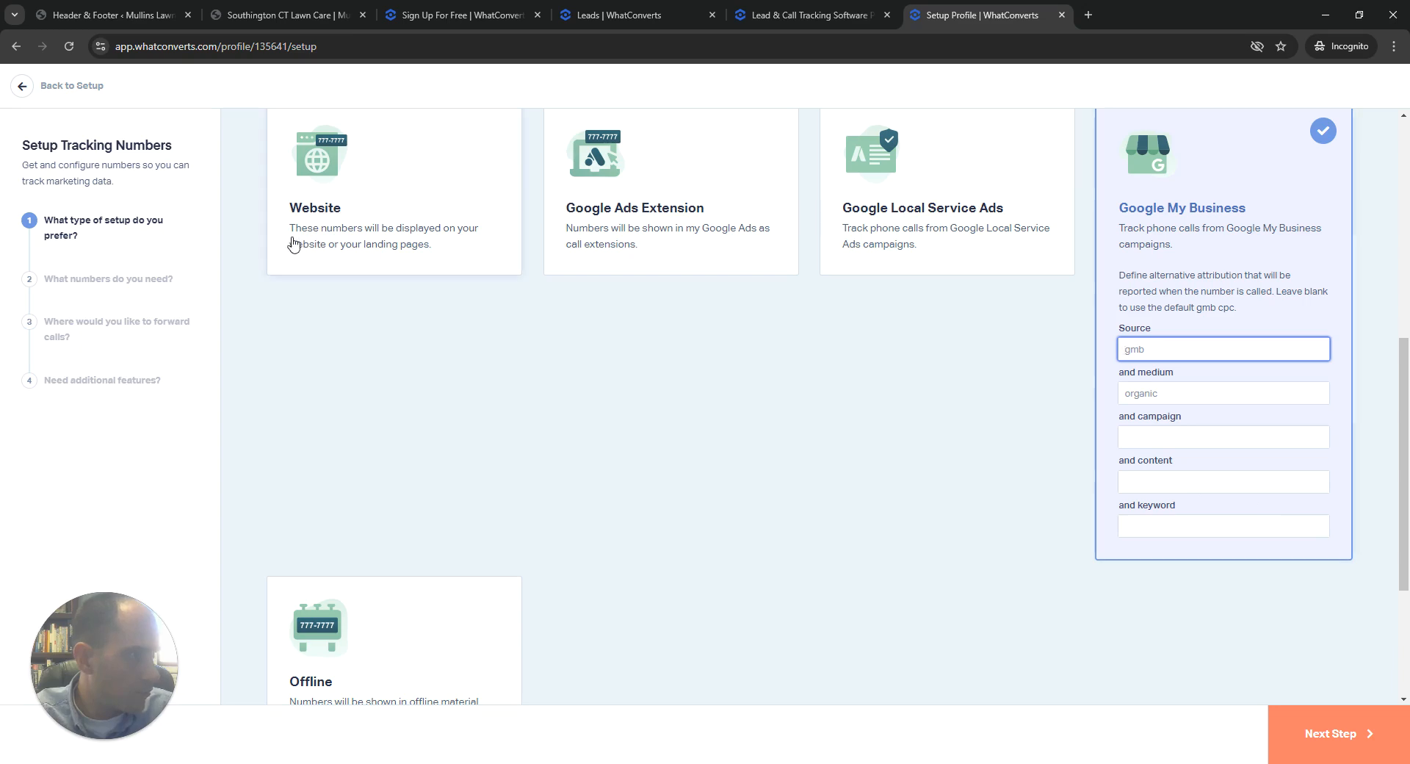
- Search Google for "mullins lawn care ct" in a new tab to view the business listing
click(1090, 14)
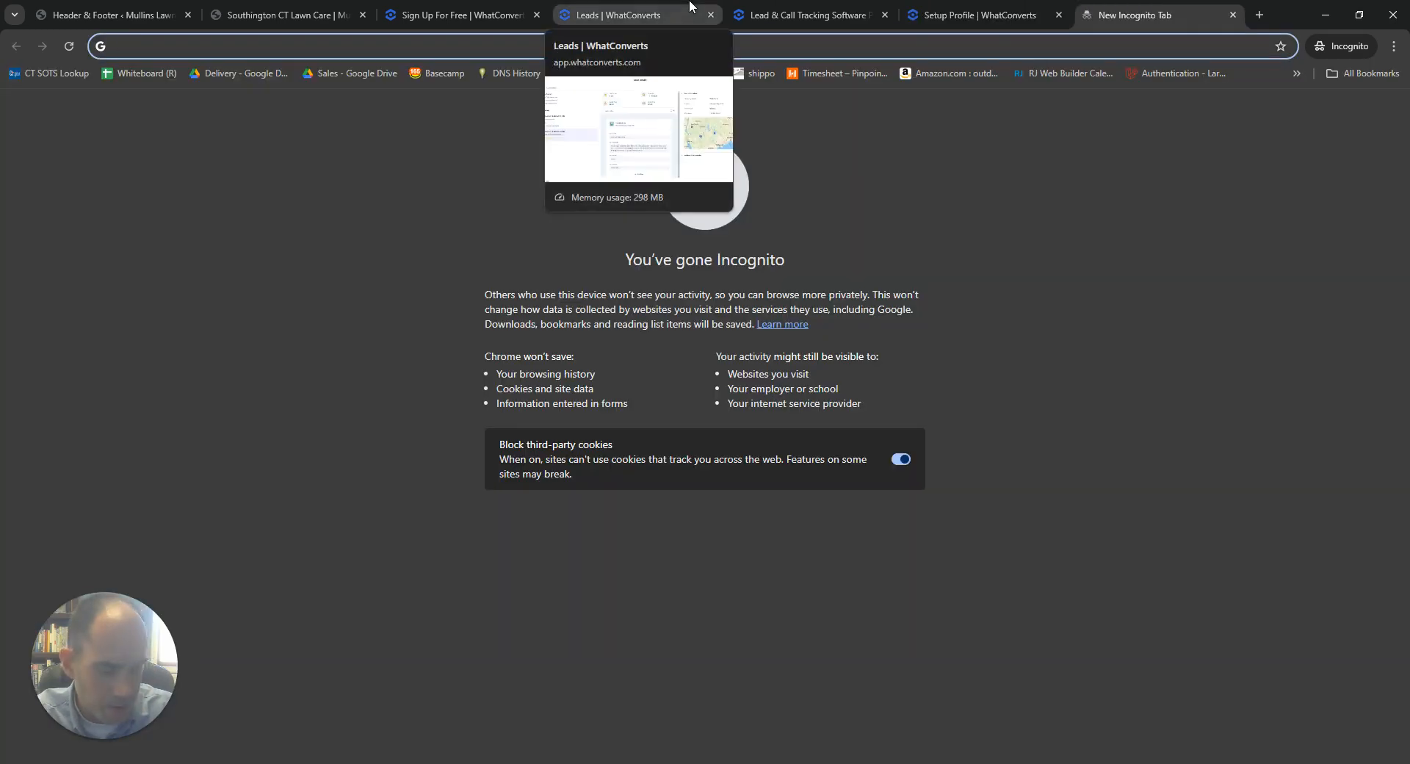
text(mullins lawn care )
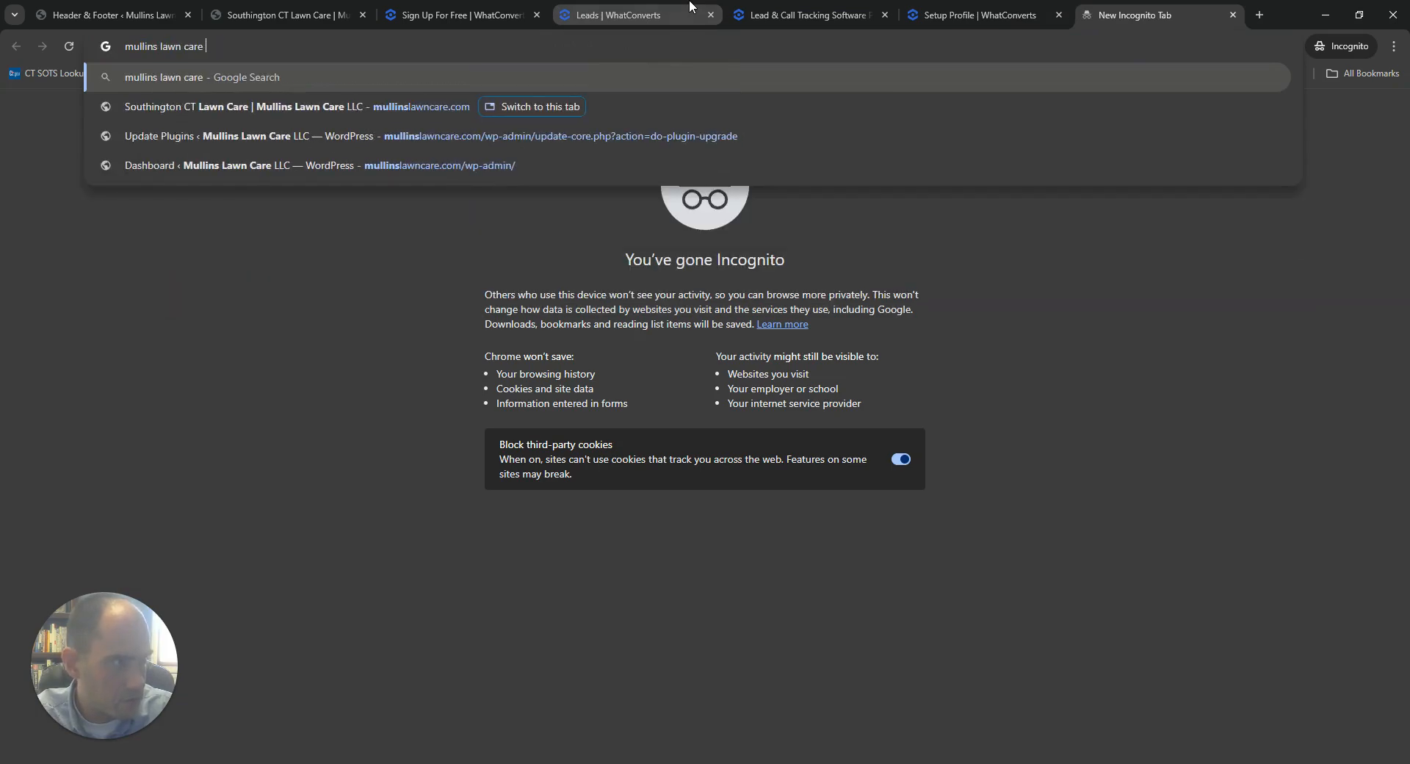
text(ct)
key(Return)
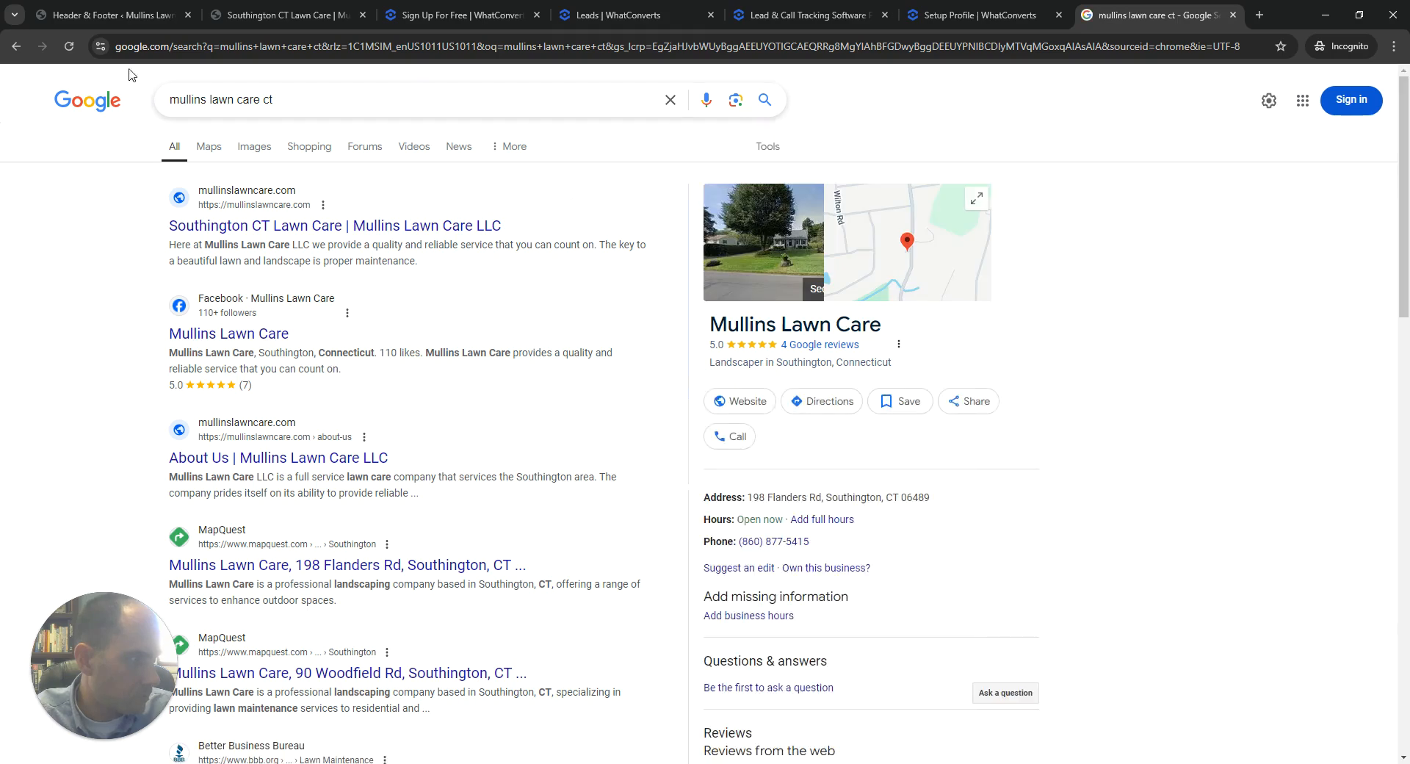
- Leave the additional tracking number setup and return to the WhatConverts profile setup overview
click(103, 9)
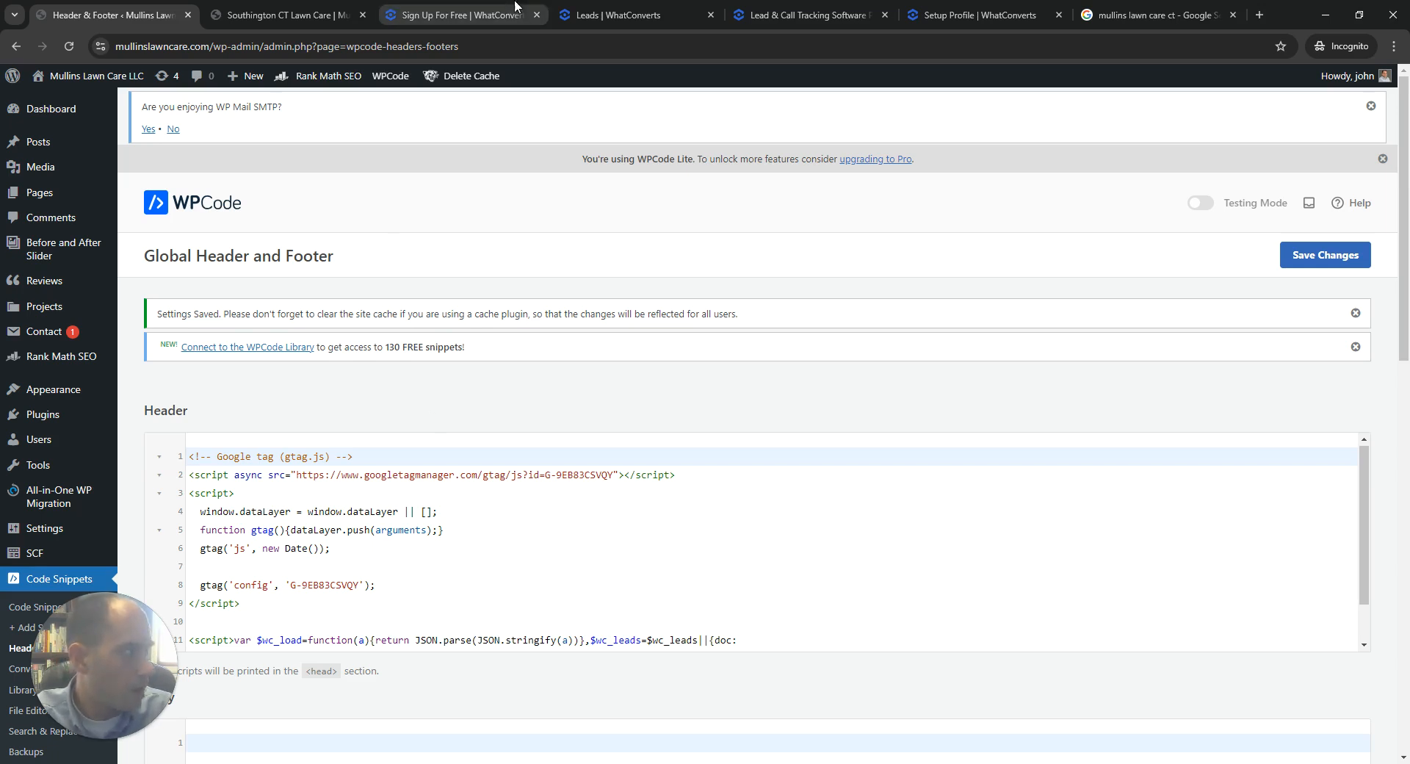
click(1124, 13)
click(154, 13)
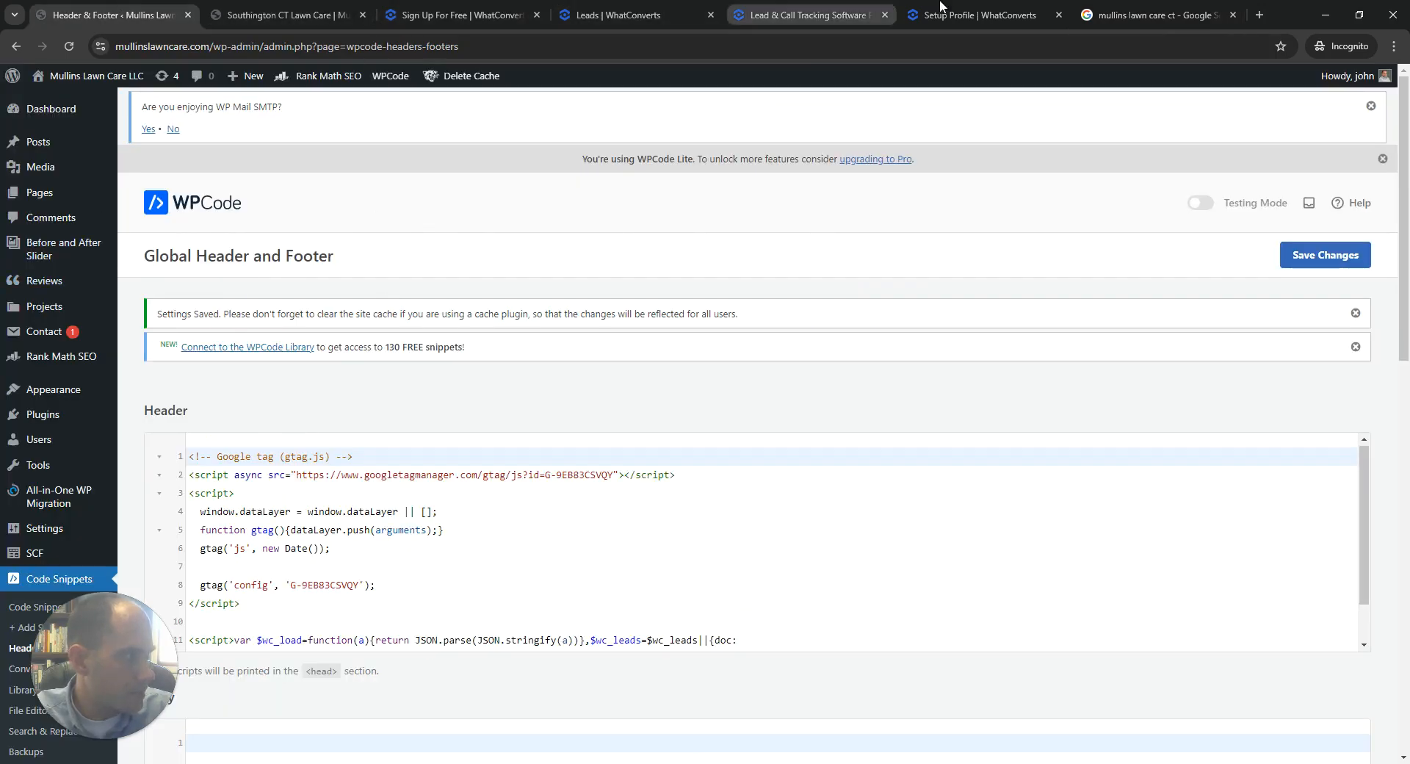
click(977, 14)
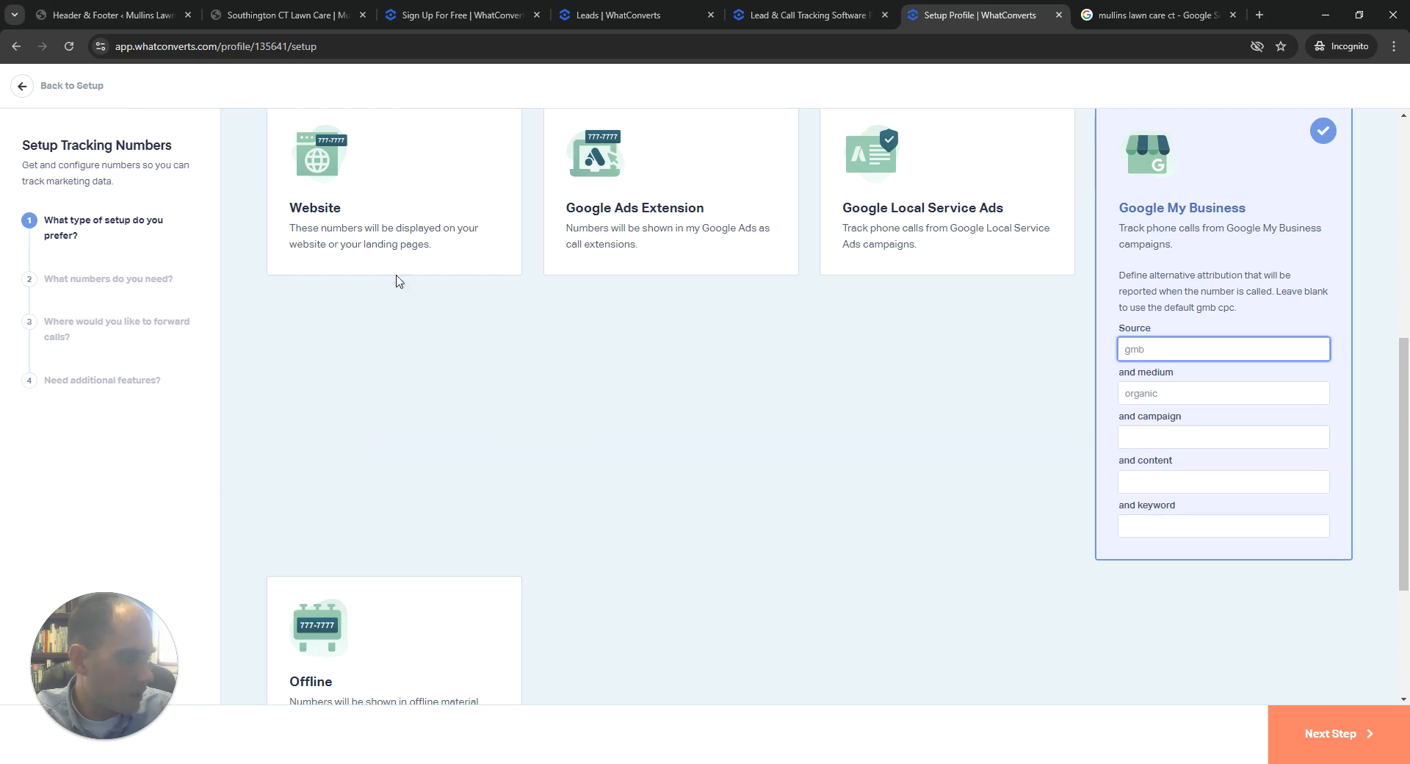
click(30, 81)
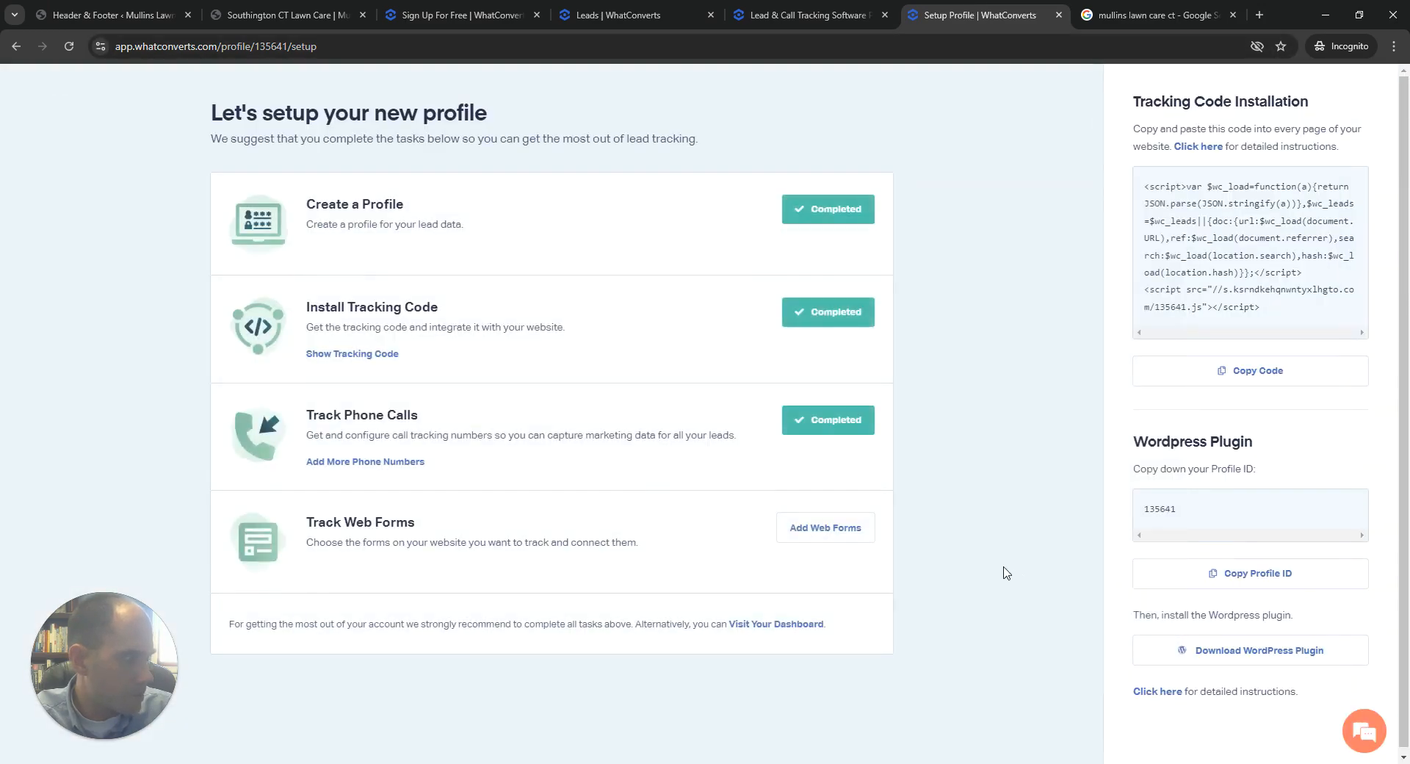
- Start adding web forms in the profile setup and copy the URL of the website's Contact Us page
click(837, 535)
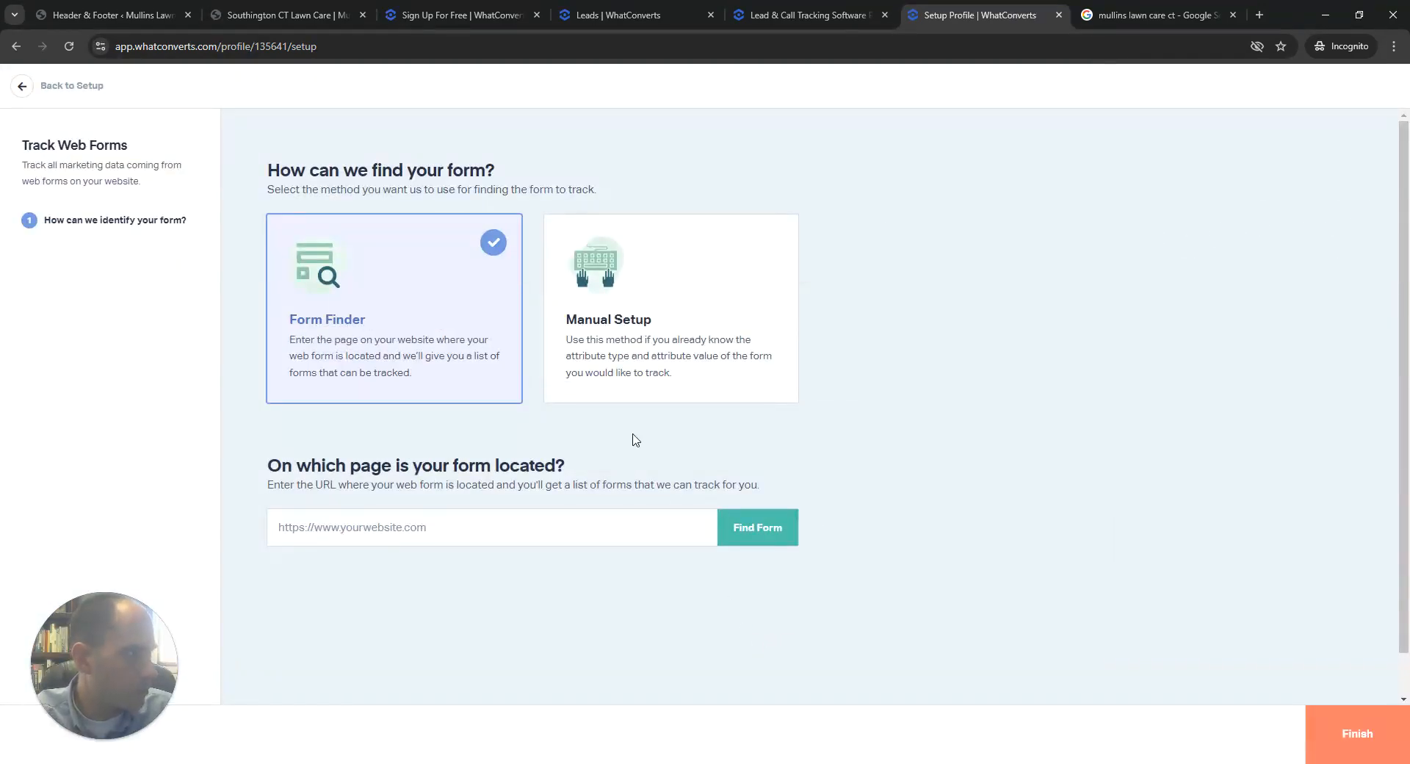
click(147, 15)
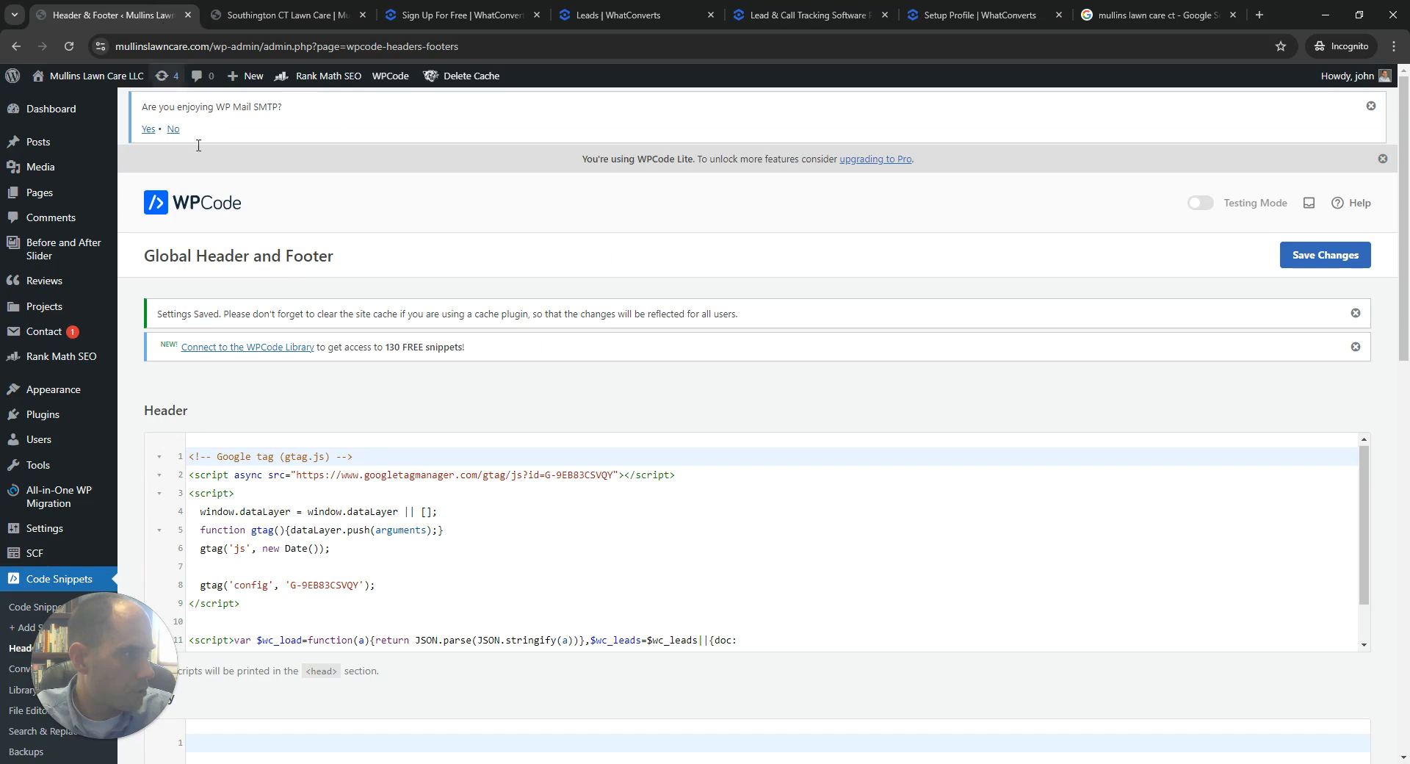
click(280, 10)
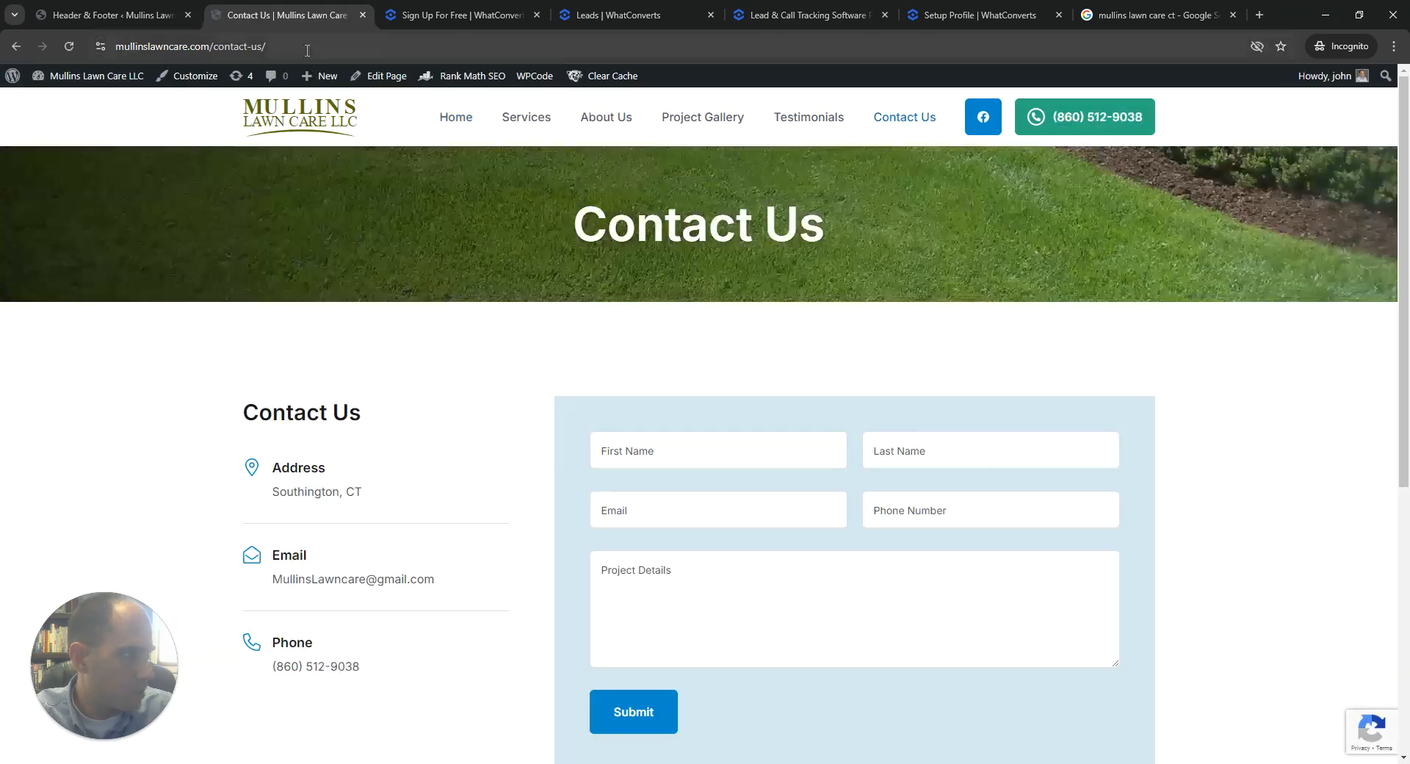
click(434, 46)
key(ctrl+c)
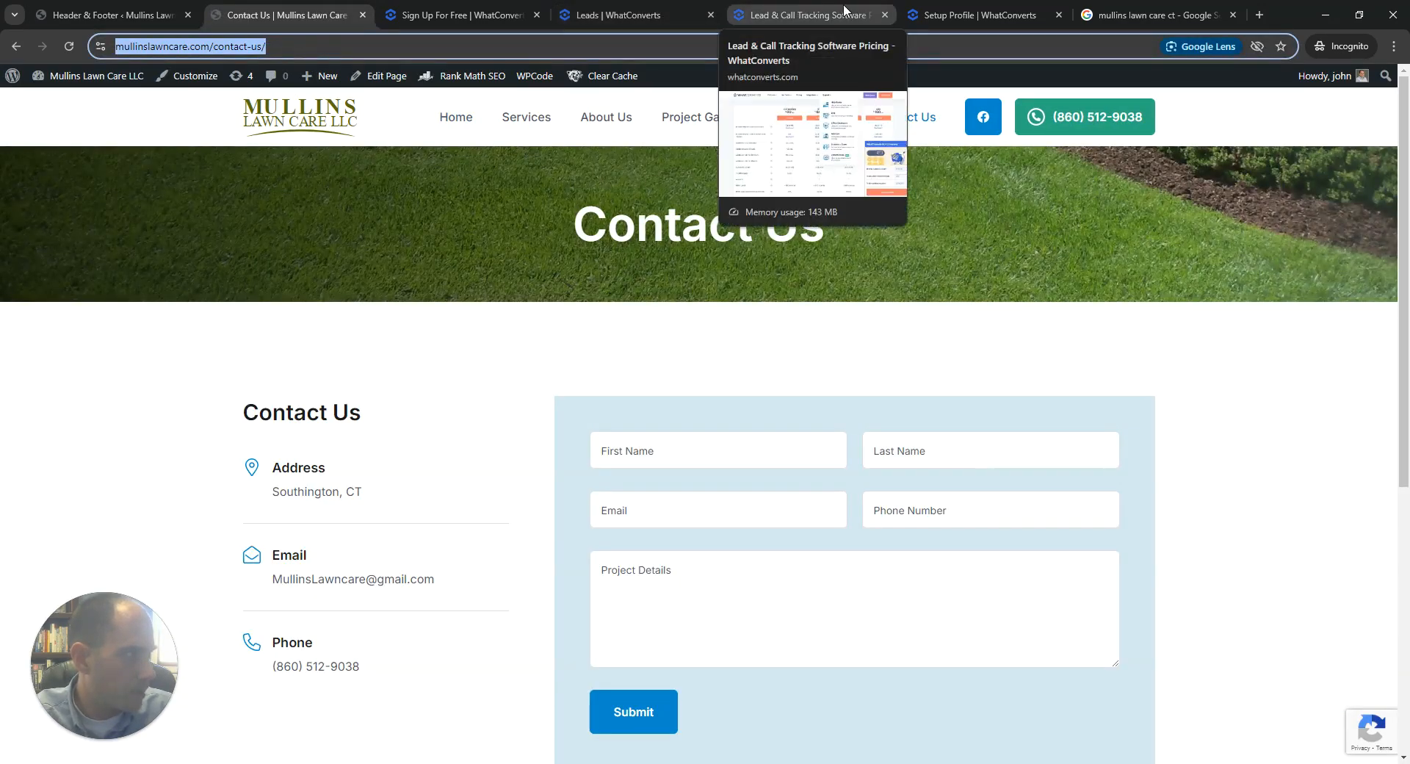
click(977, 15)
click(578, 528)
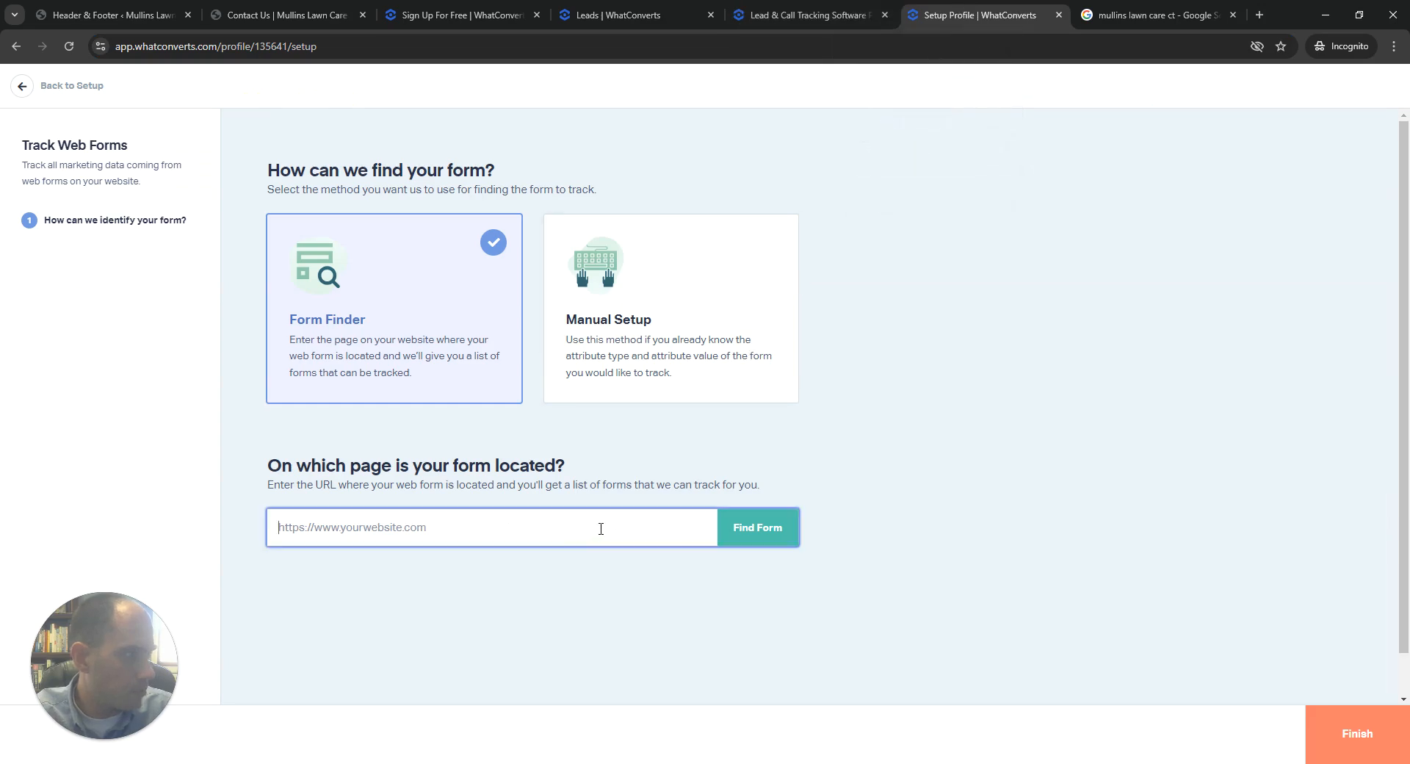
key(ctrl+v)
click(746, 529)
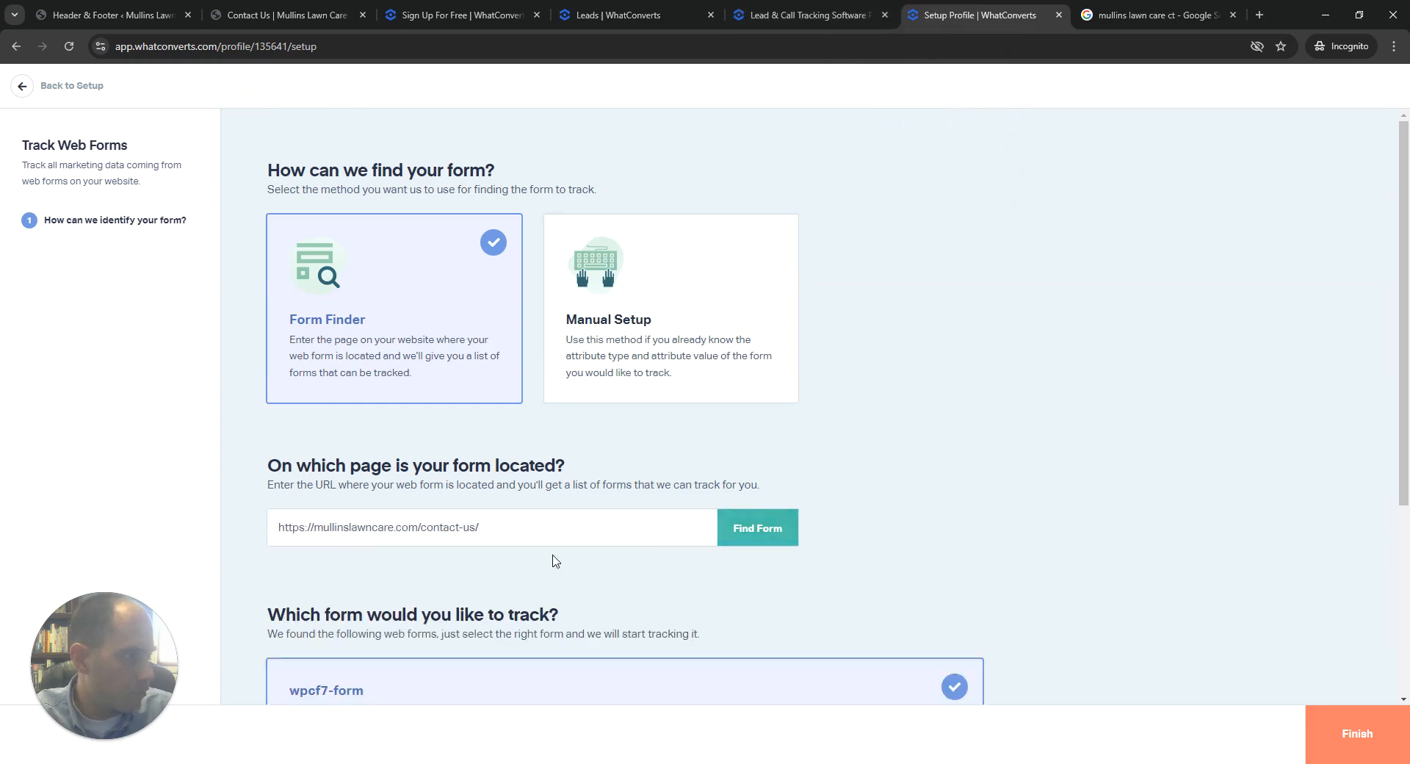
- Finish adding the wpcf7-form web form and open the profile's dashboard with live data instead of sample data
scroll(357, 594, down, 4)
click(1358, 733)
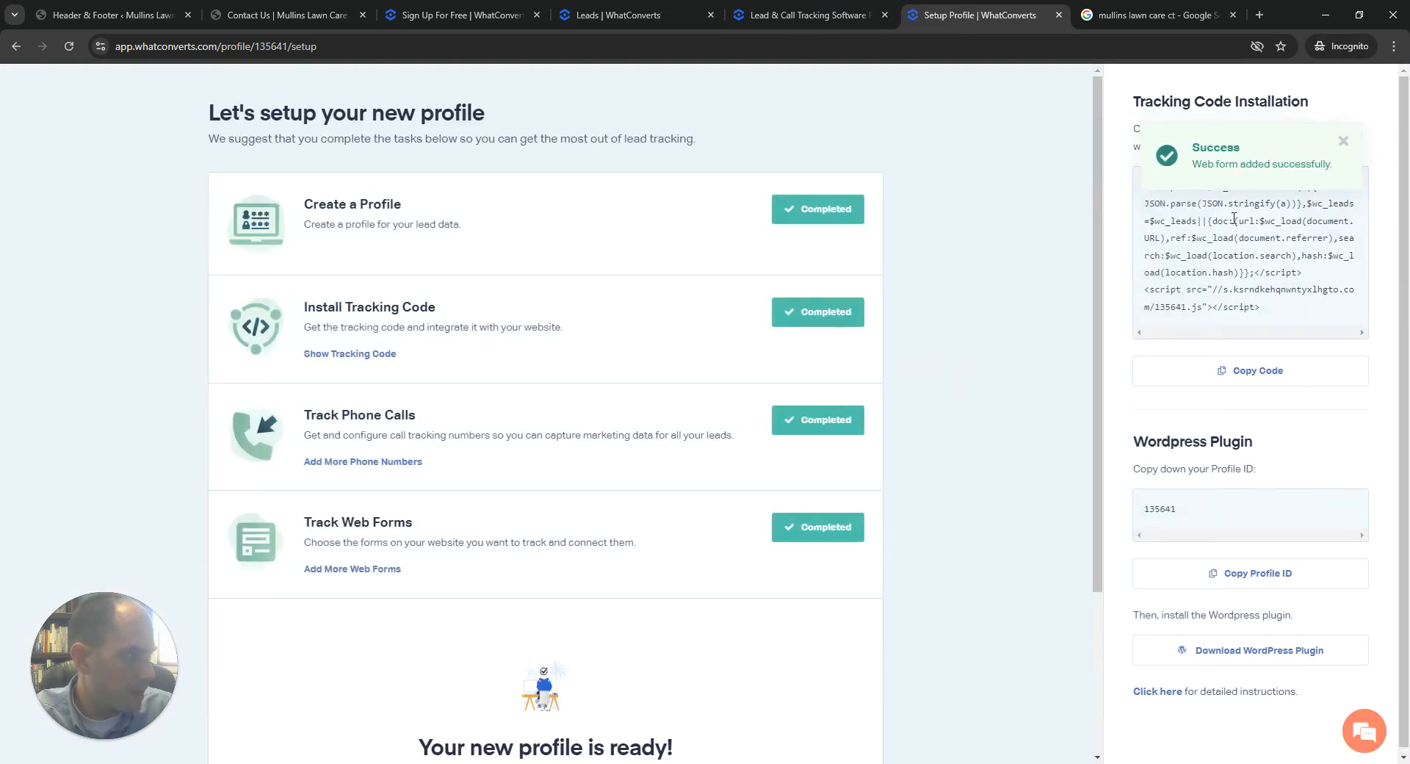
scroll(1043, 459, down, 3)
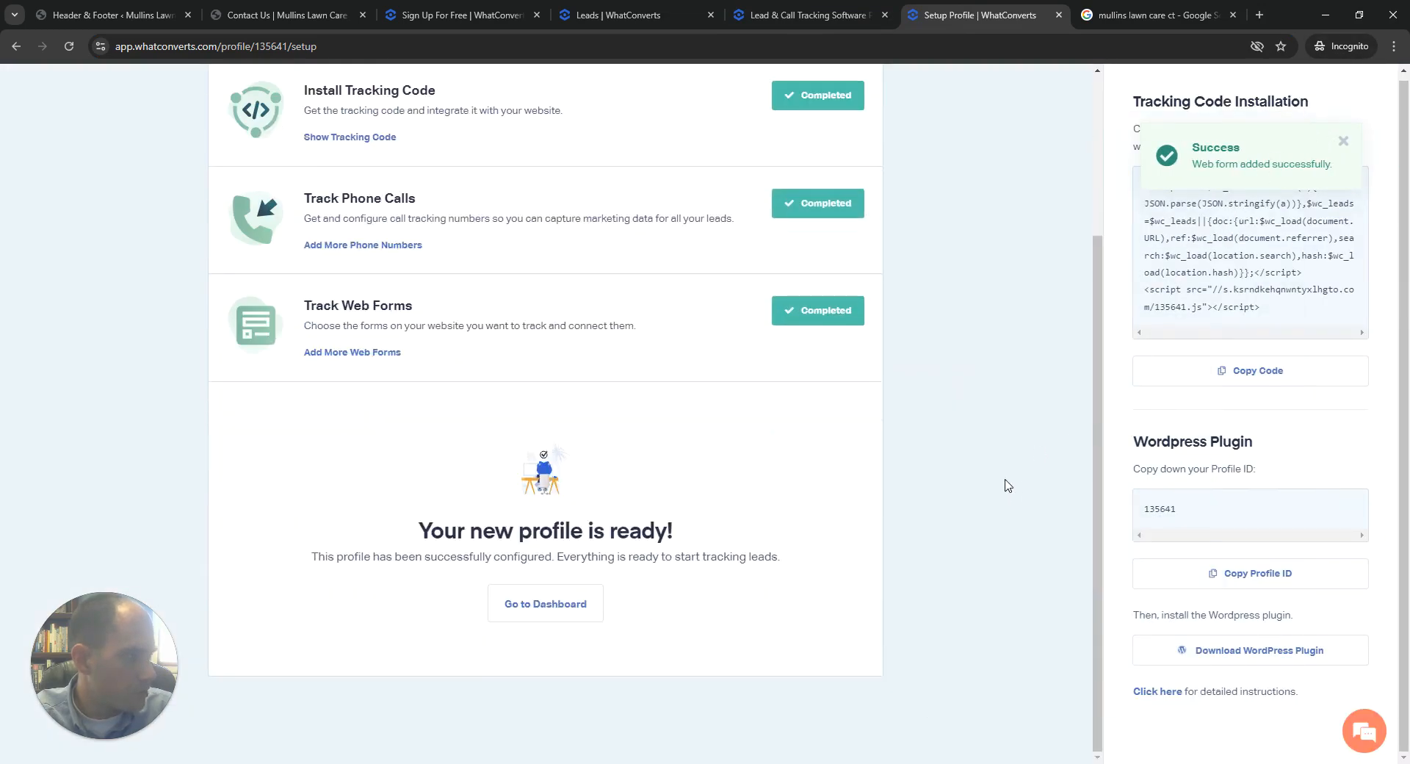
click(564, 616)
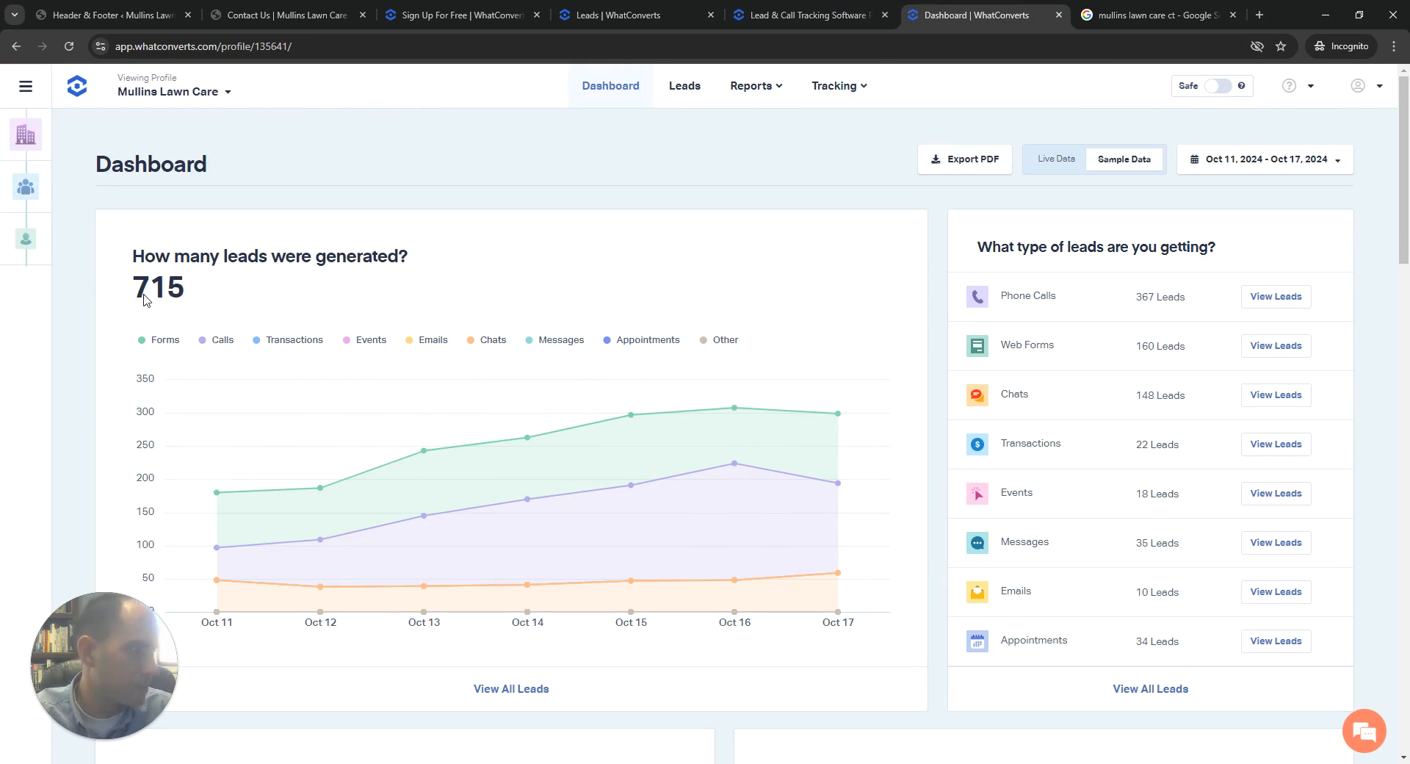
click(1056, 160)
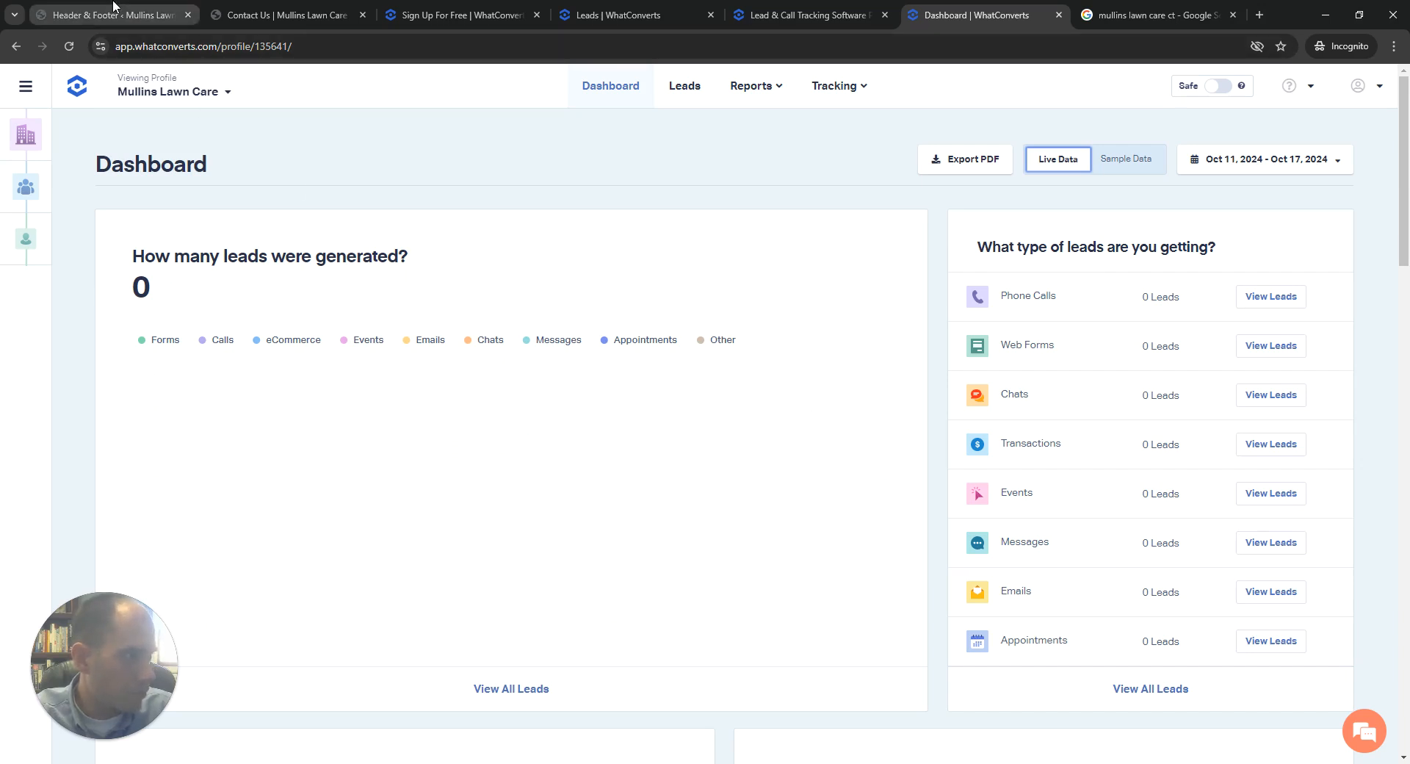
- Reuse the Contact Us page URL to load the mullinslawncare.com home page in a new tab
click(256, 11)
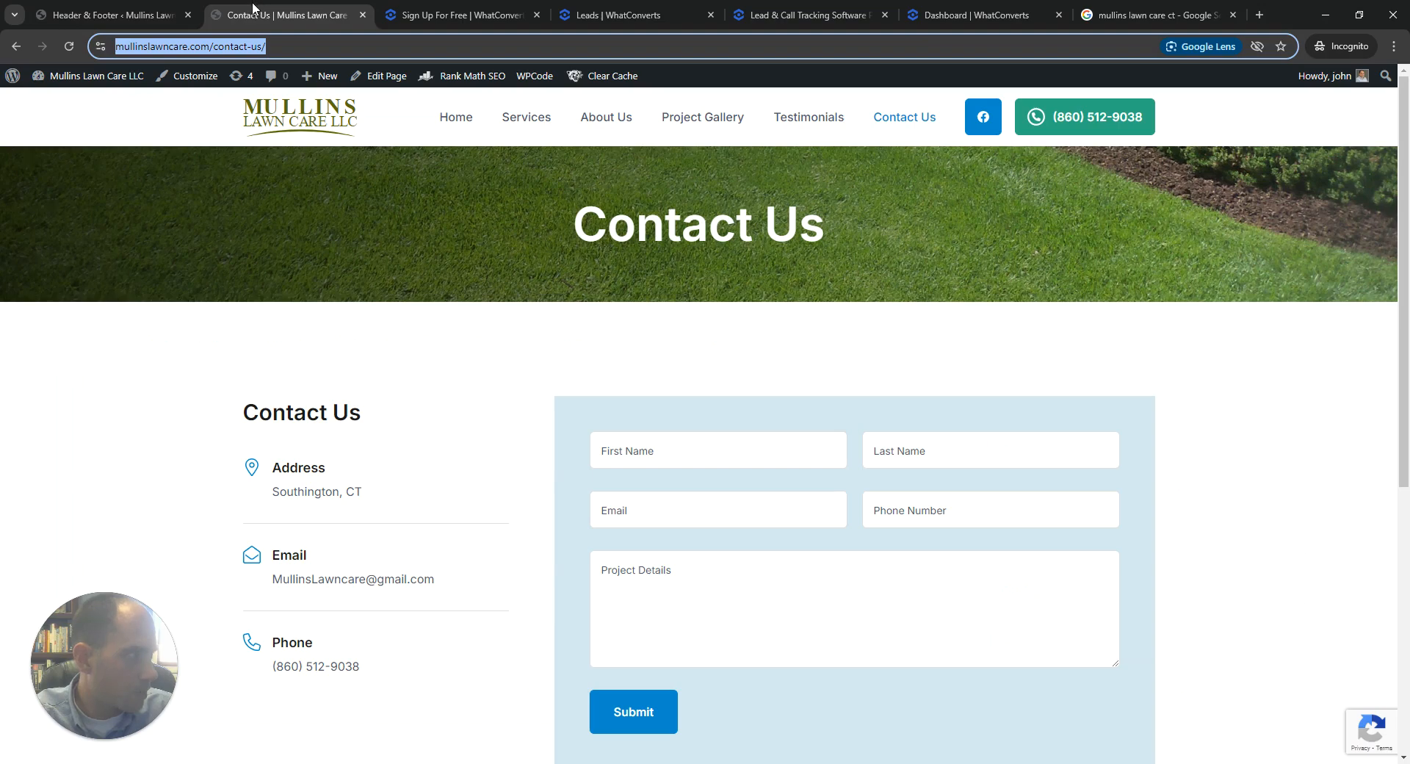
click(305, 46)
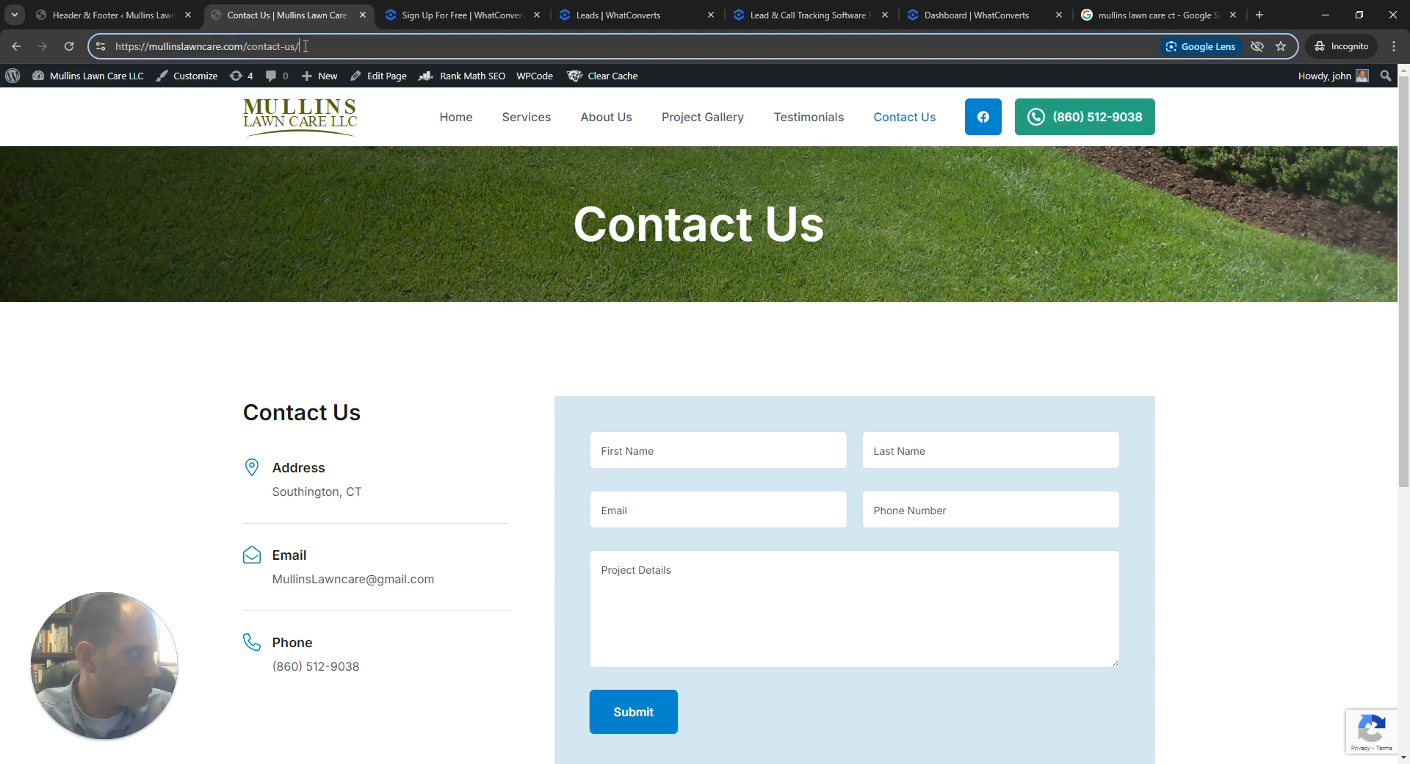
key(ctrl+a)
key(ctrl+c)
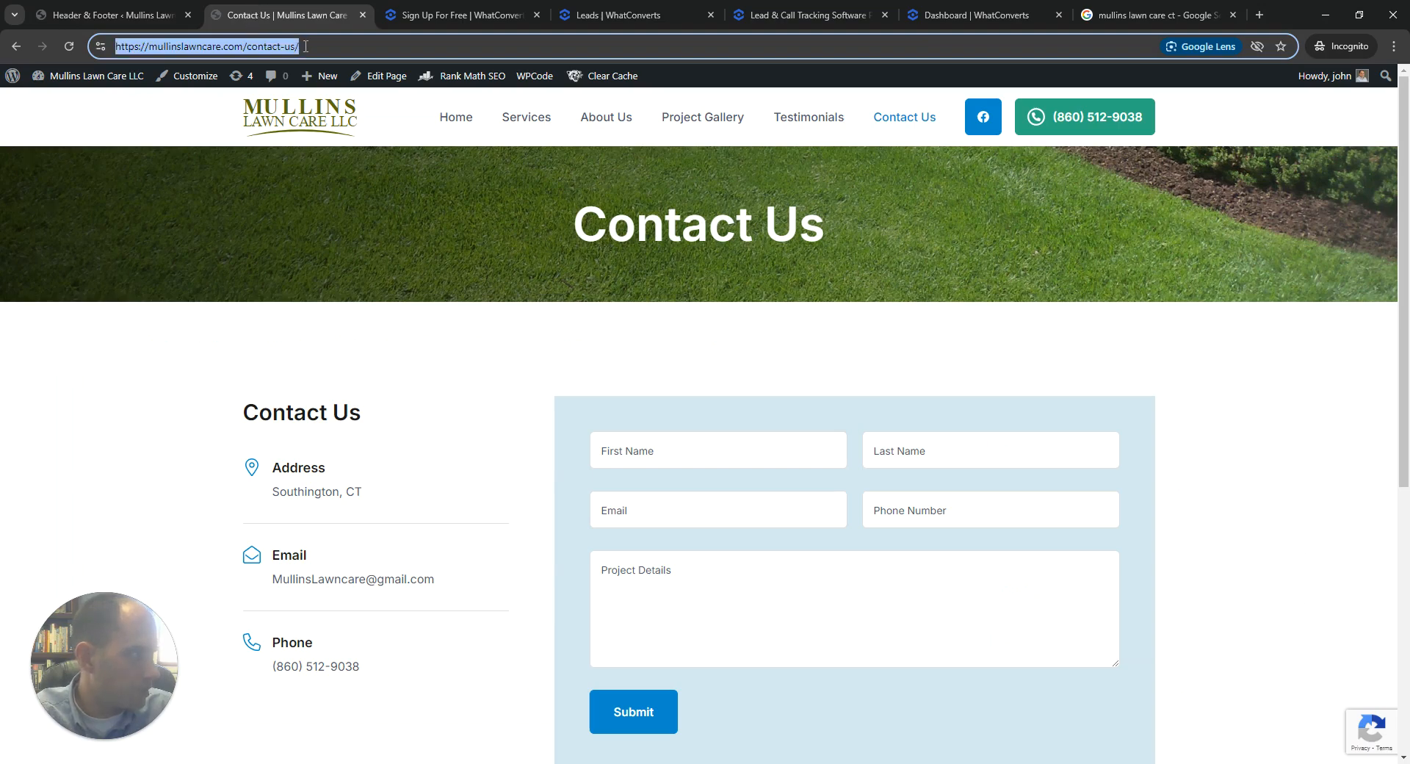
click(1260, 13)
key(ctrl+v)
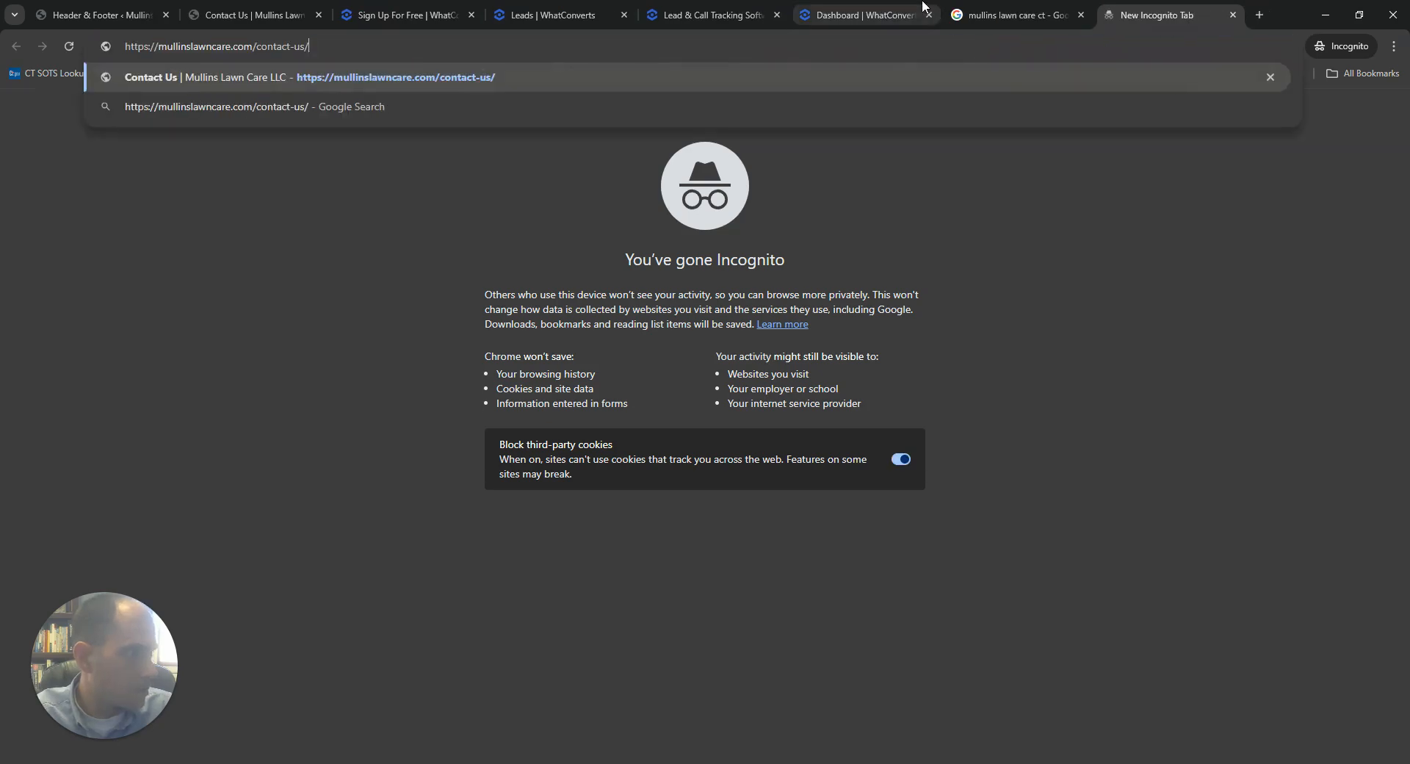
key(ctrl+BackSpace)
key(ctrl+BackSpace)
key(Return)
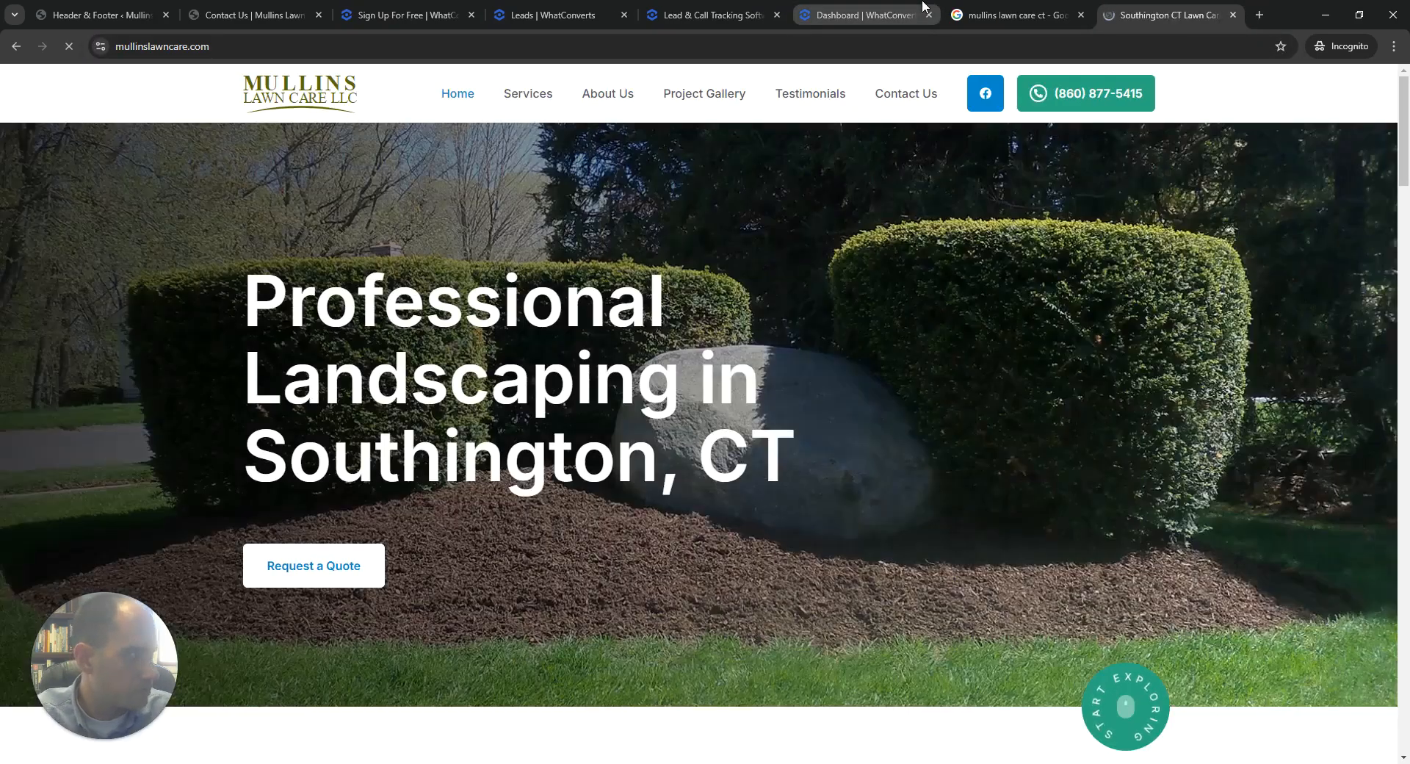
- Compare the header phone number on the Contact Us page with the one on the newly loaded home page
click(234, 11)
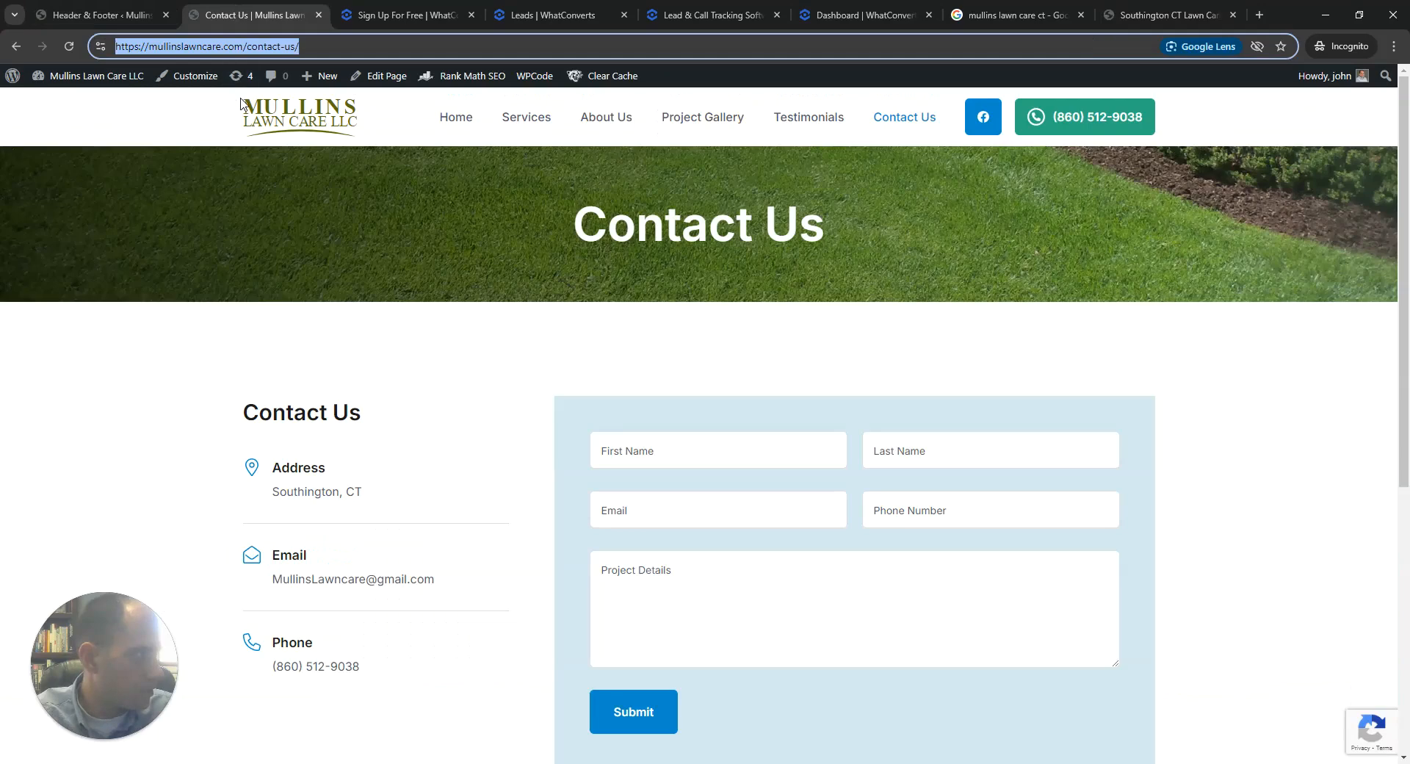
click(1167, 15)
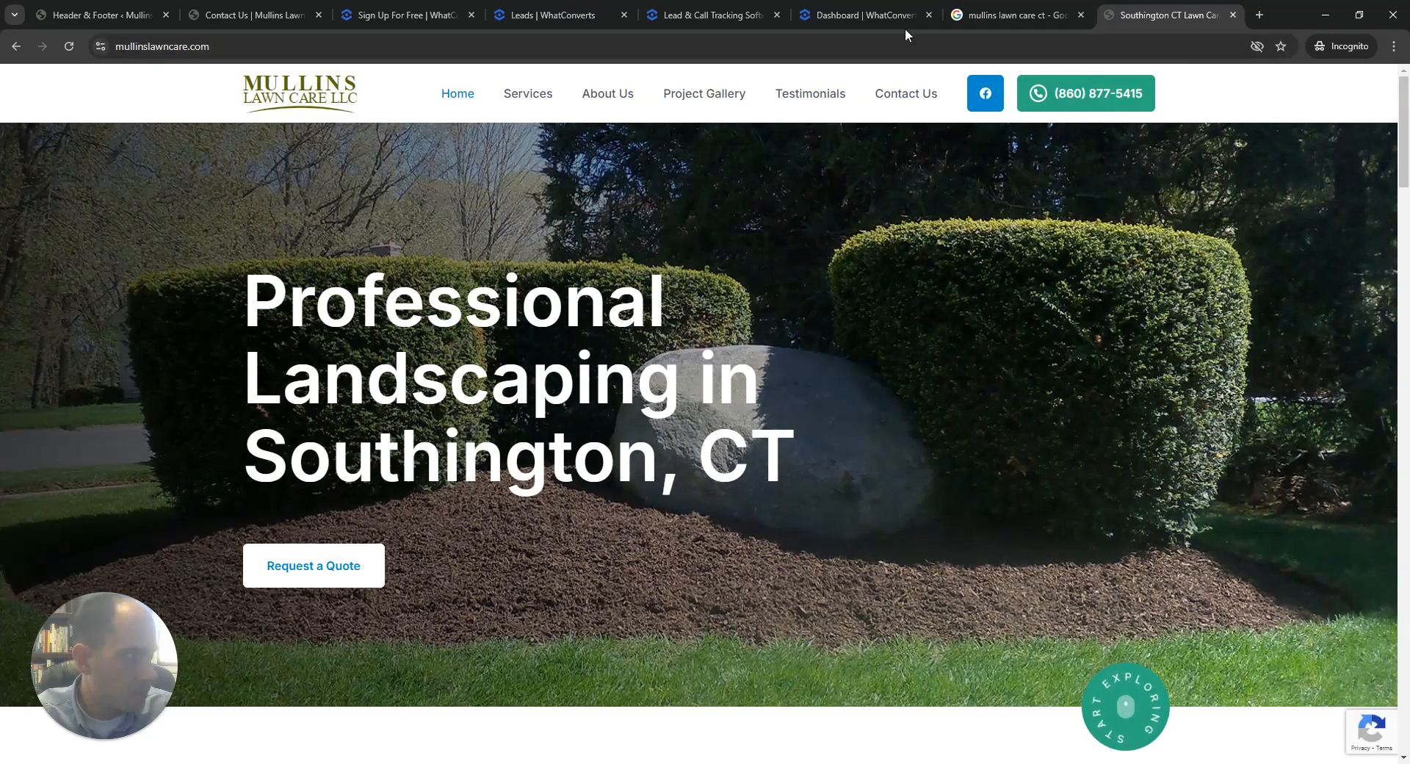
- Review the live dashboard and the details of the existing web form lead, and return to the website's Contact Us page
mouse_move(867, 9)
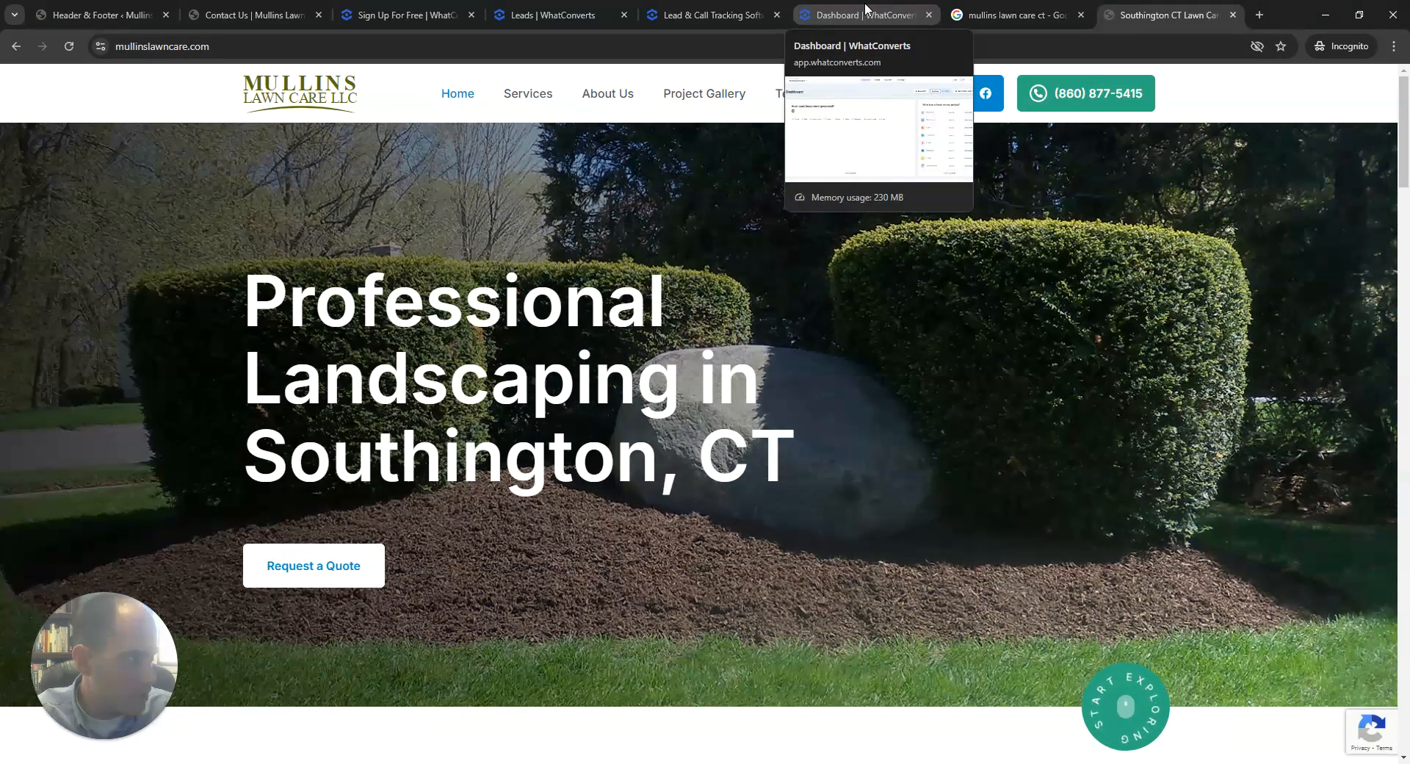
click(865, 6)
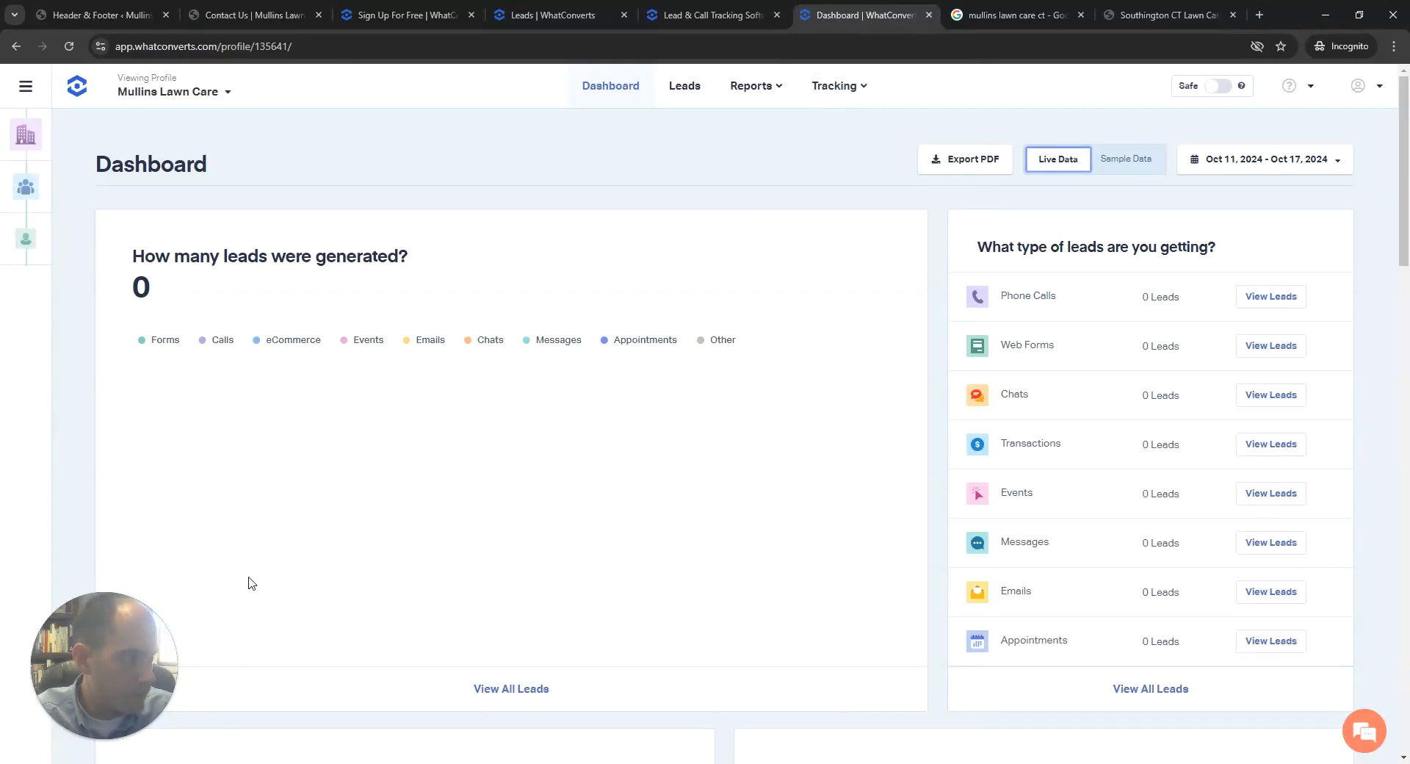
click(516, 9)
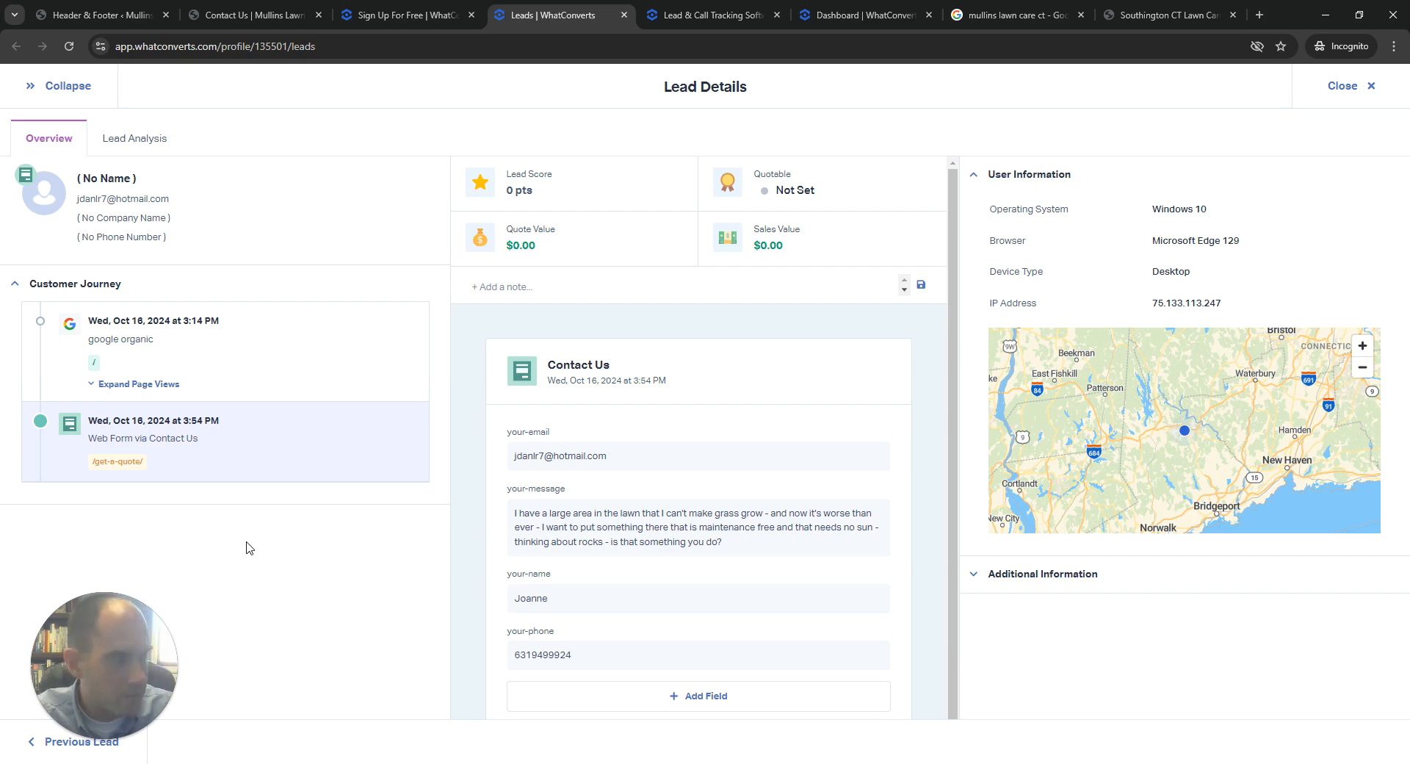
click(213, 14)
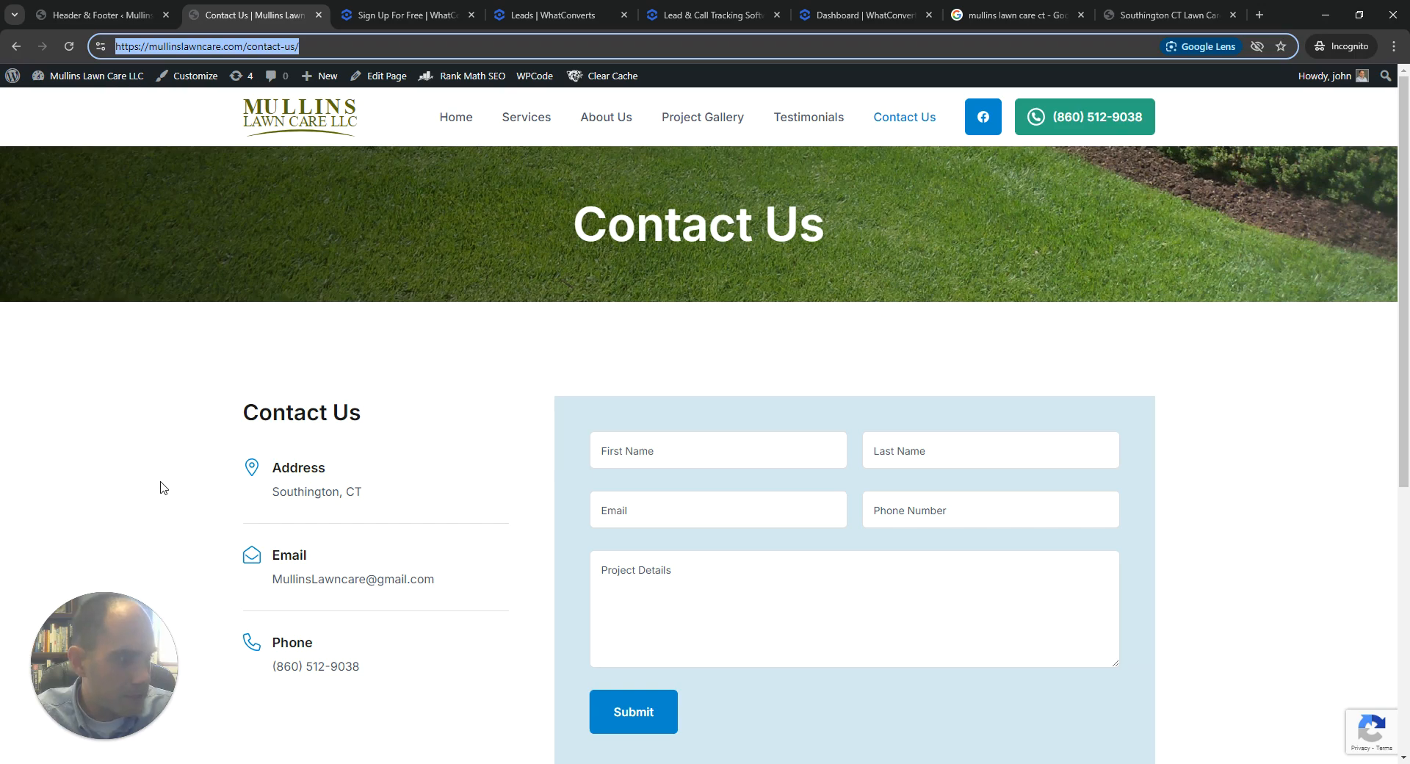